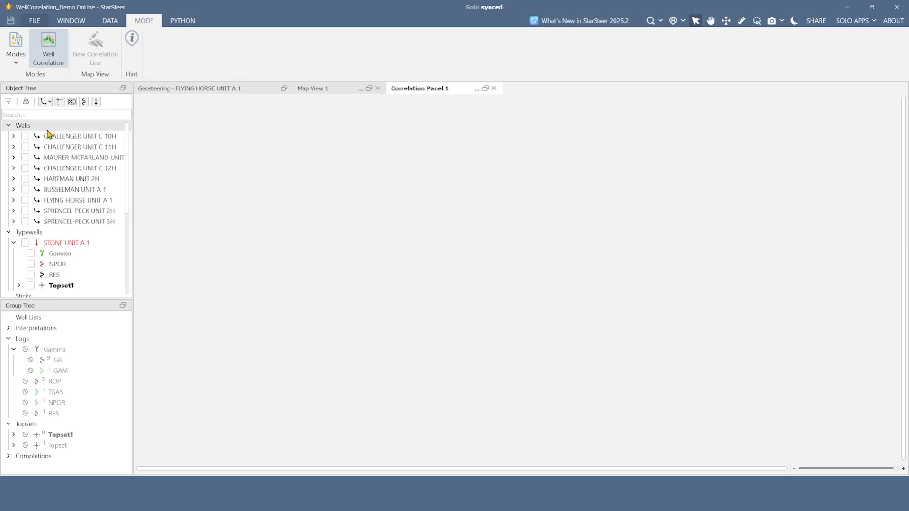
click(25, 136)
click(26, 147)
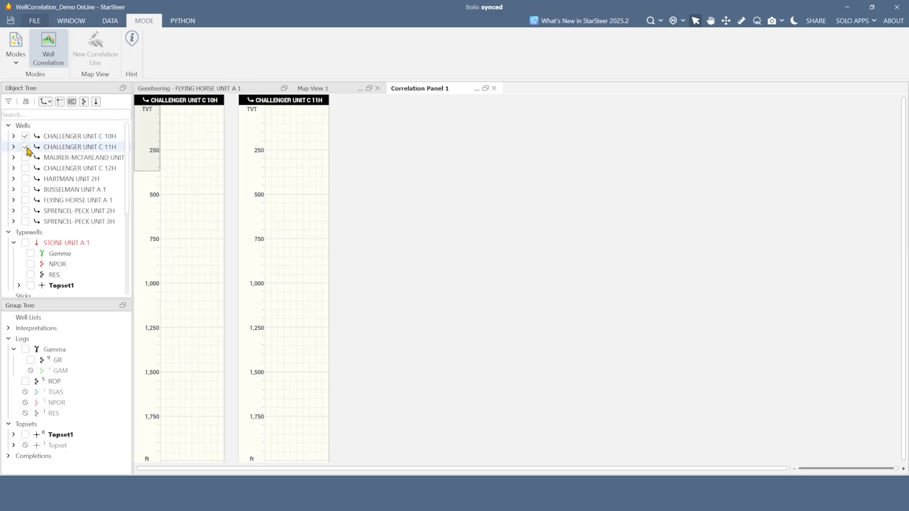
click(26, 158)
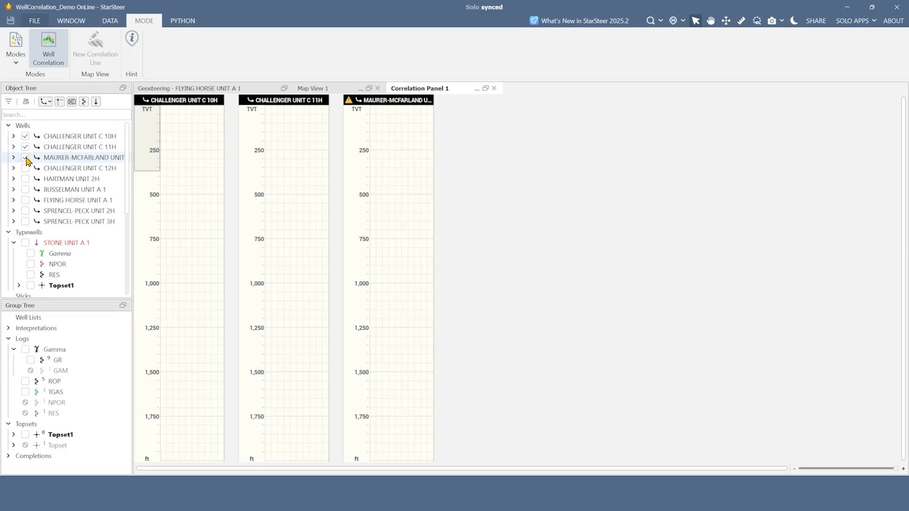
click(25, 157)
click(25, 147)
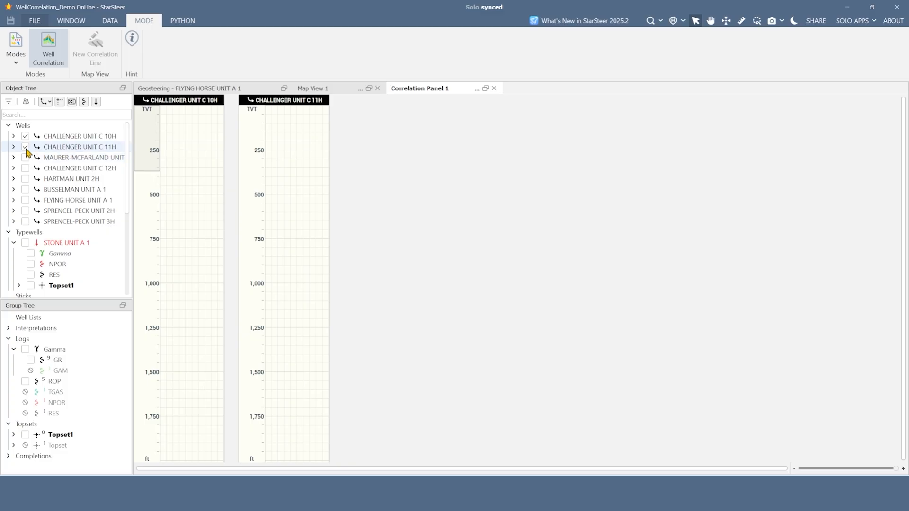
click(26, 136)
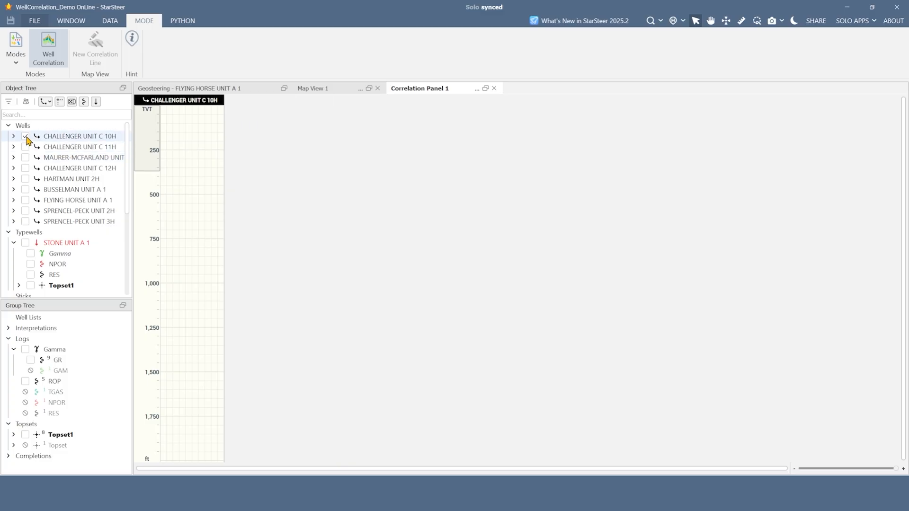
Step: Close Correlation Panel 1 and draw a correlation line on the map through Sprencel-Peck 3H and 2H, Hartman 2H, Flying Horse, Busselman, ending at Stone
click(494, 89)
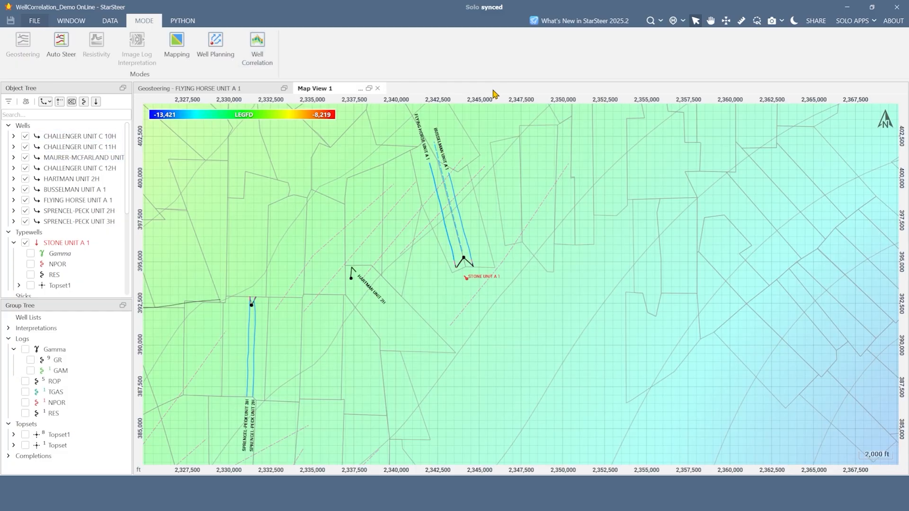
click(272, 64)
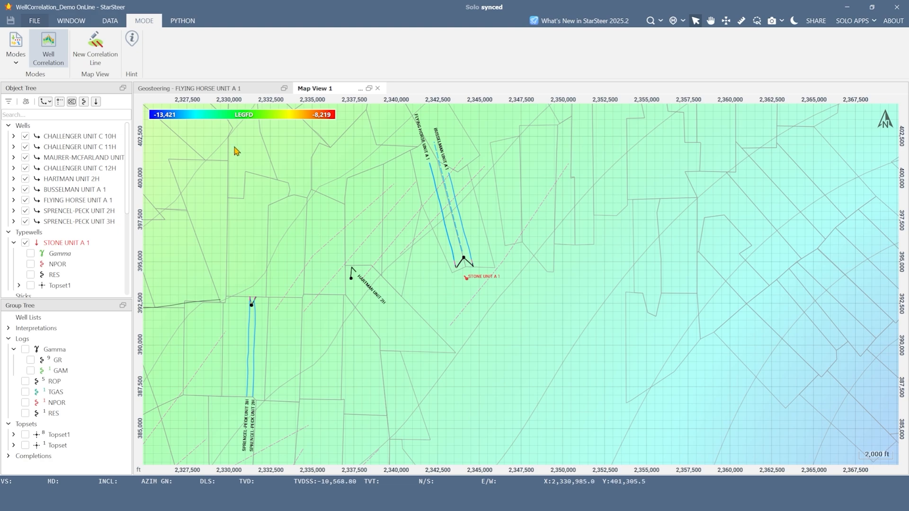
click(114, 61)
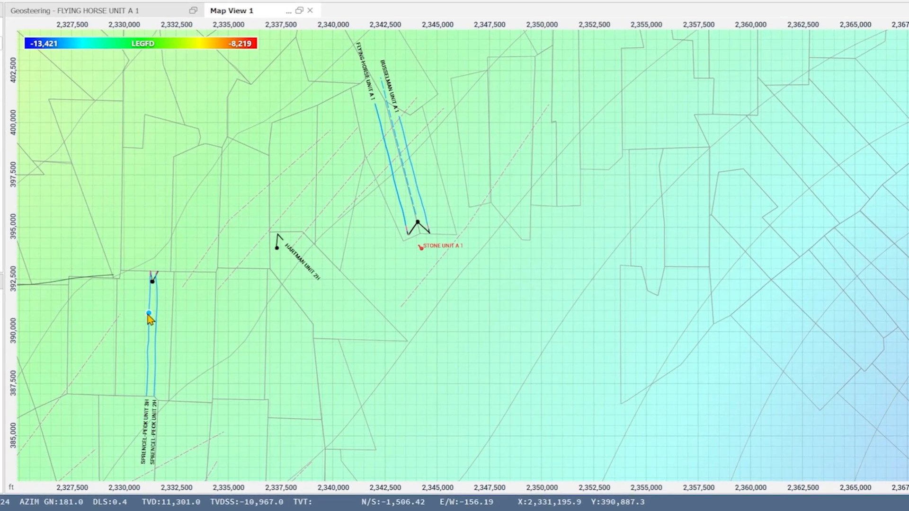
click(149, 313)
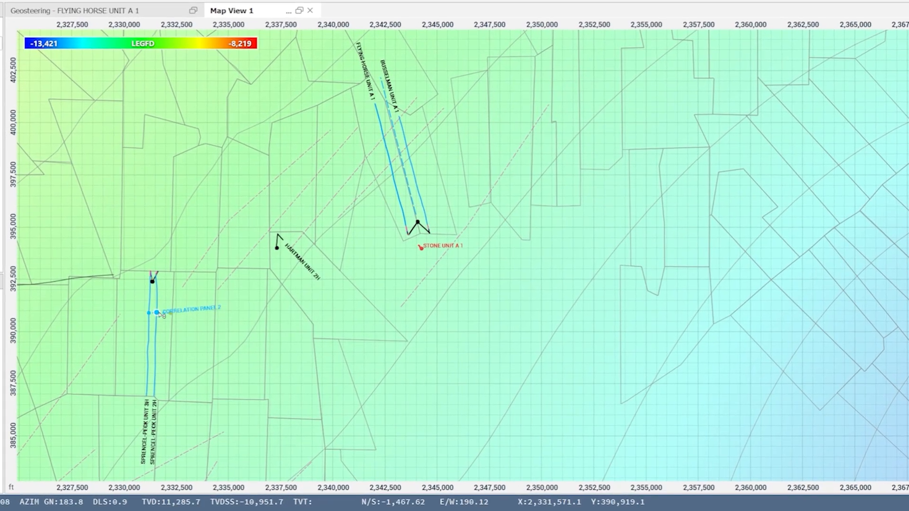
click(270, 242)
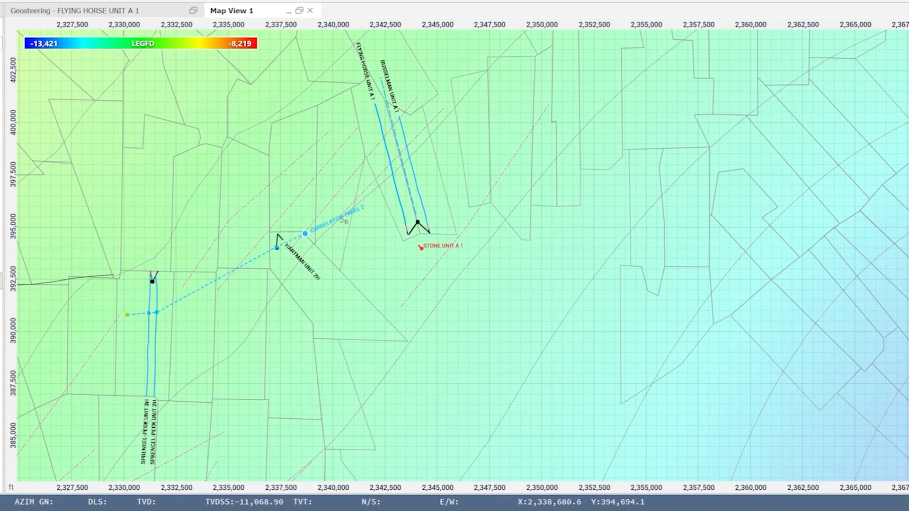
click(402, 206)
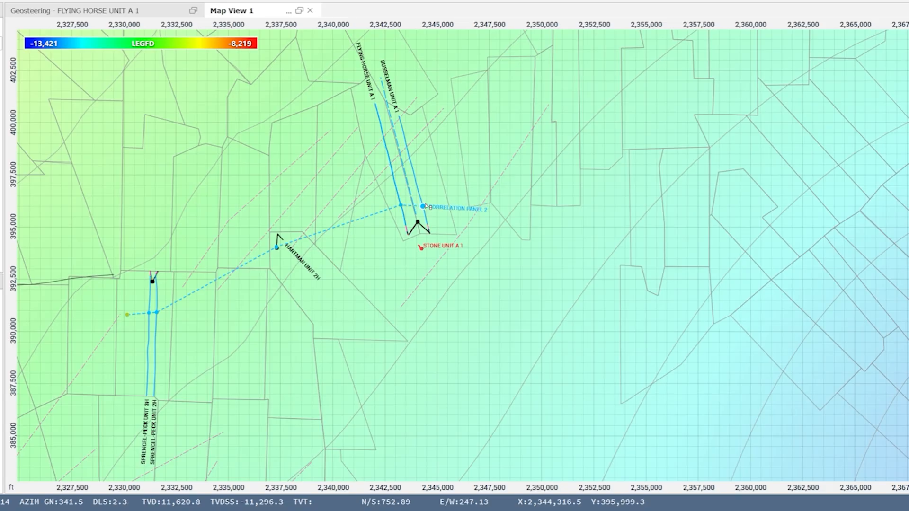
click(423, 207)
double_click(421, 249)
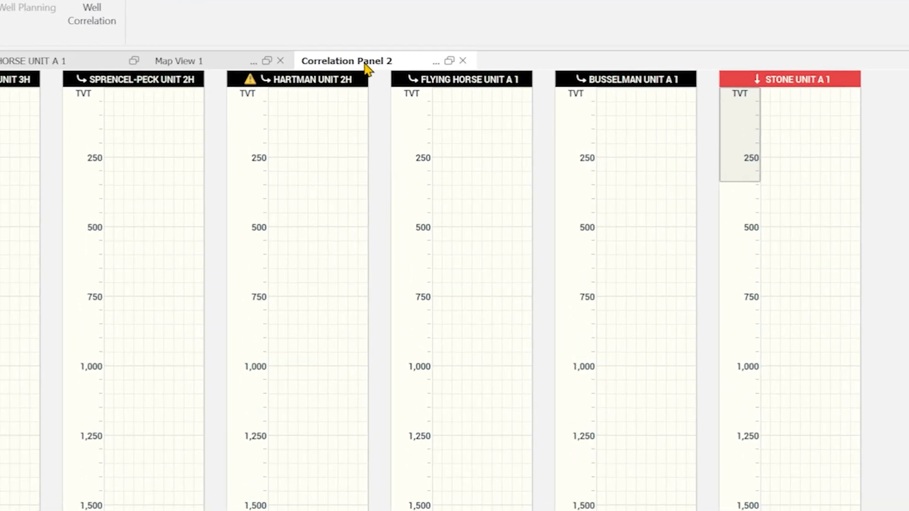
Step: Rename the new correlation panel as Correlation Panel Demo
double_click(433, 89)
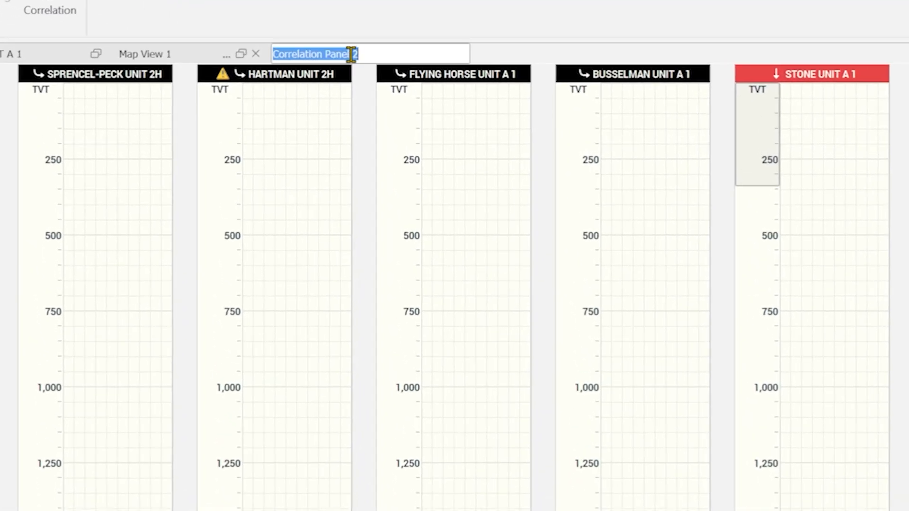
click(363, 55)
key(BackSpace)
text(Demo)
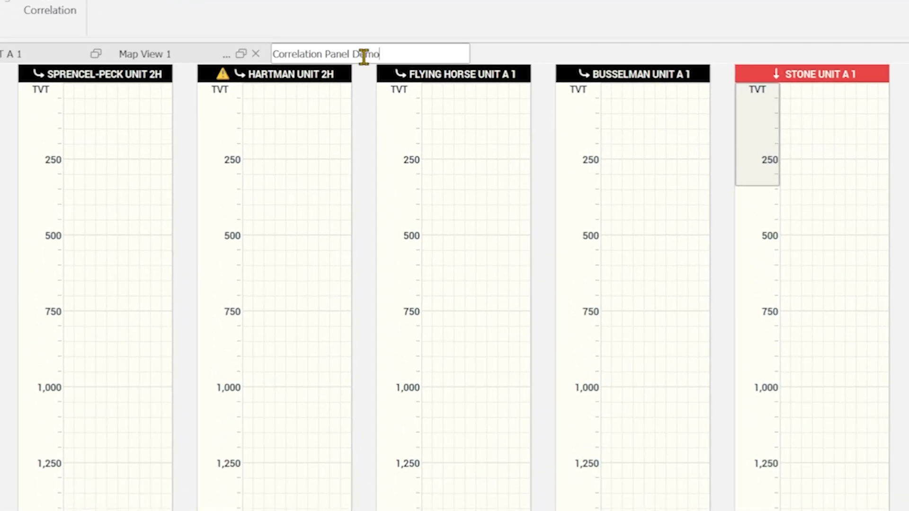
key(Return)
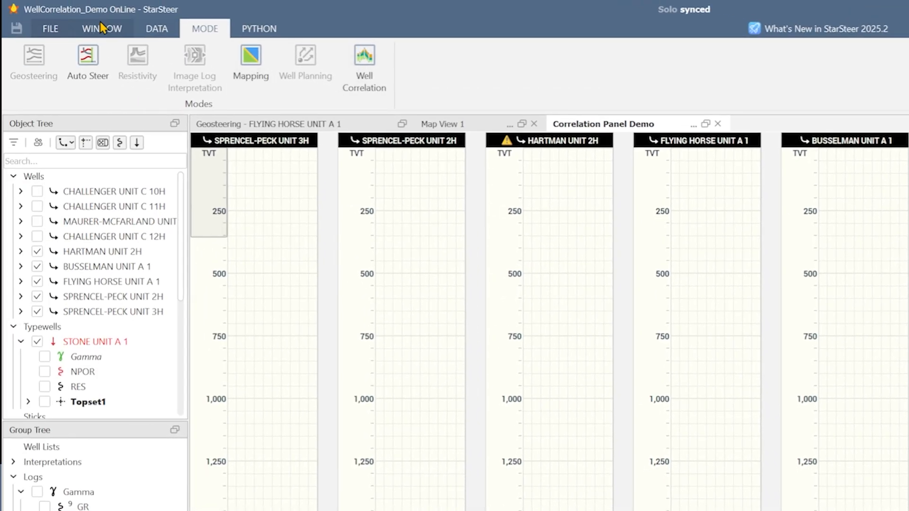
Step: Try the MD and TVD depth domains in the correlation panel and set the domain to TVDSS
click(112, 30)
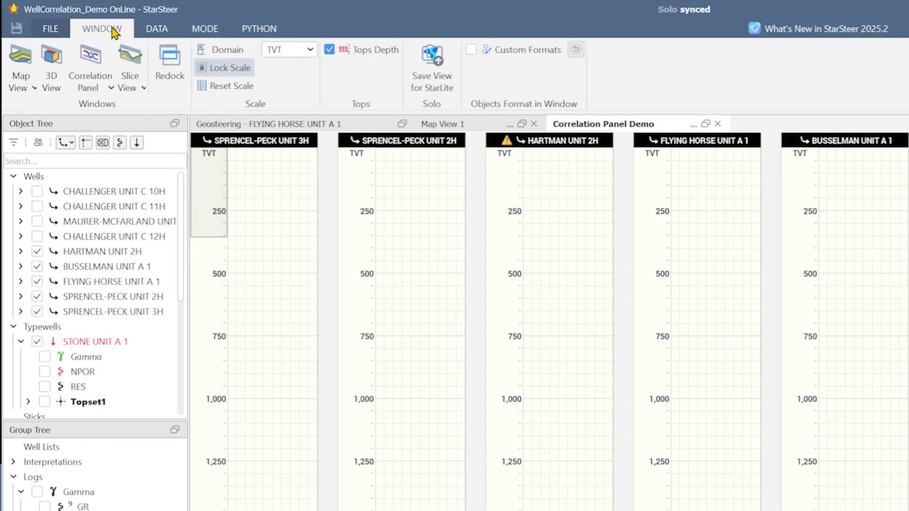
click(312, 56)
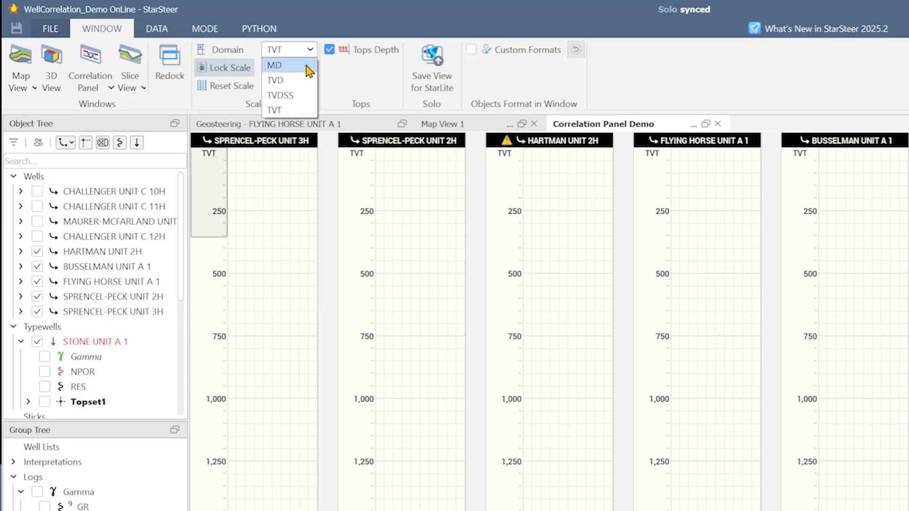
click(308, 66)
click(311, 53)
click(311, 80)
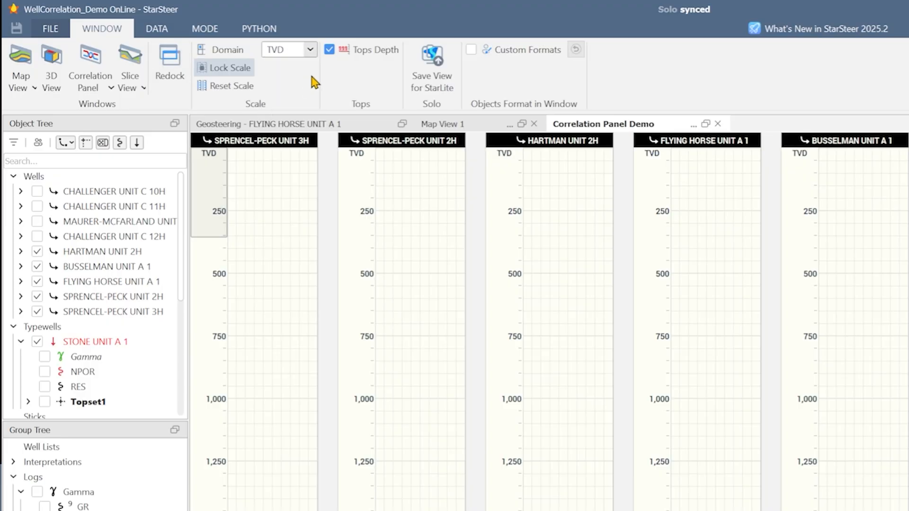
click(313, 50)
click(313, 96)
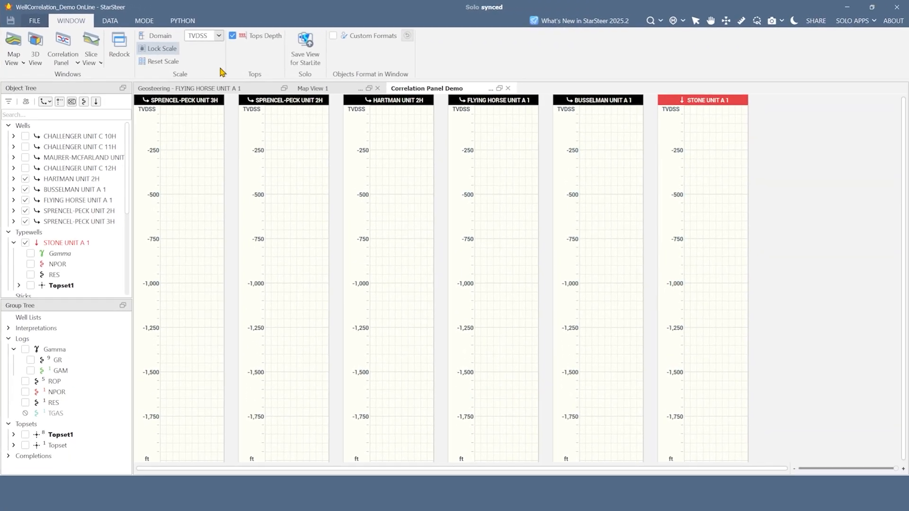
Step: Display the Gamma log group for all wells in the correlation panel
click(31, 254)
click(31, 255)
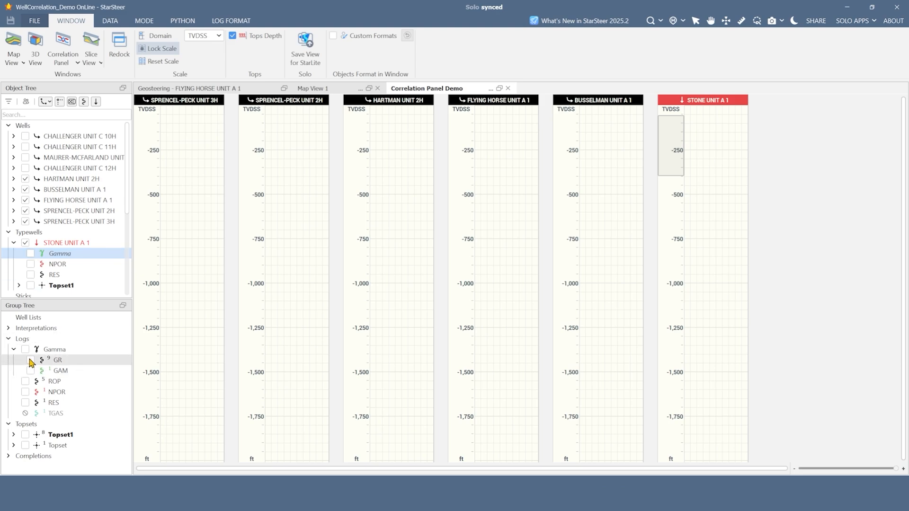
click(26, 350)
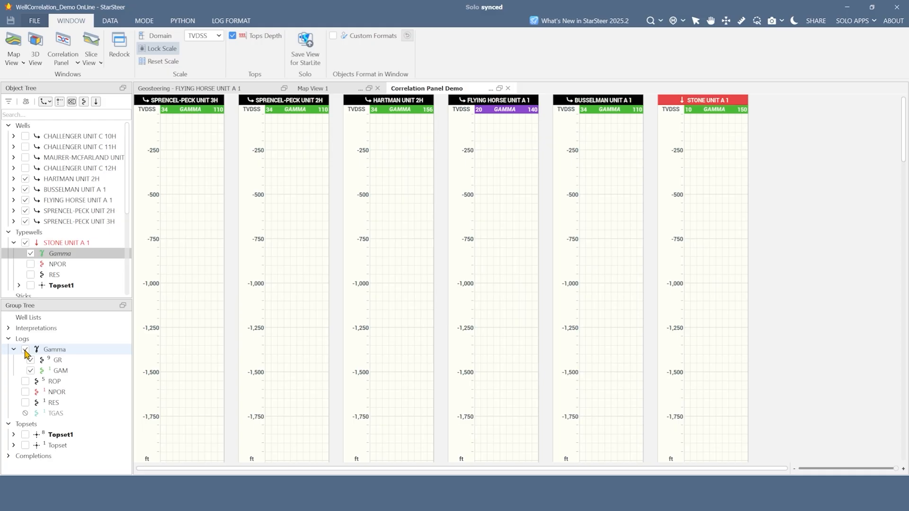
Step: Examine the gamma logs of all displayed wells between about -10,200 and -10,650 ft TVDSS
scroll(299, 410, down, 7)
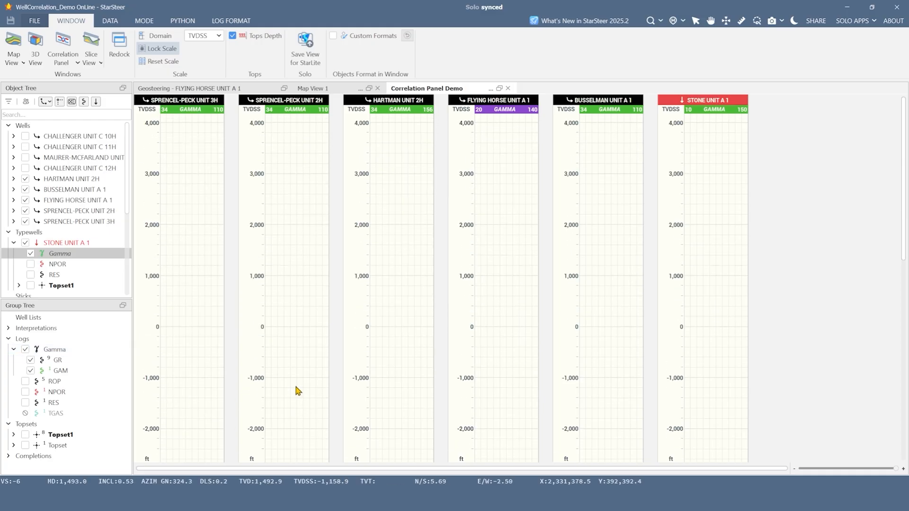
drag(295, 387, 298, 169)
drag(326, 433, 321, 197)
drag(311, 345, 307, 249)
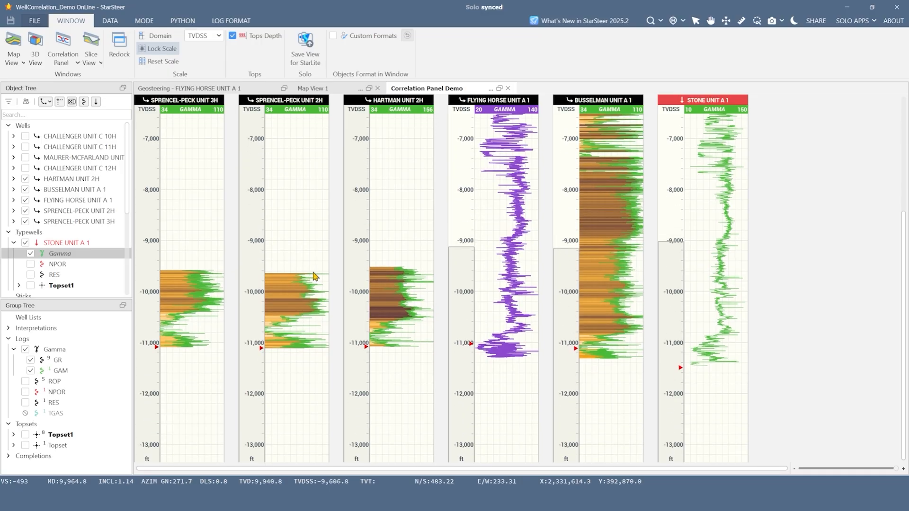
scroll(315, 282, up, 8)
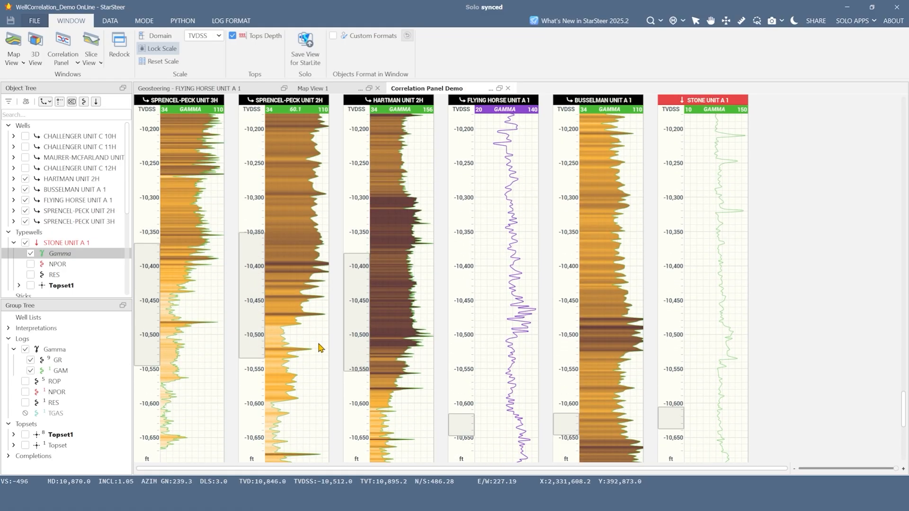
mouse_move(317, 339)
mouse_down()
mouse_move(317, 232)
mouse_move(320, 342)
mouse_up()
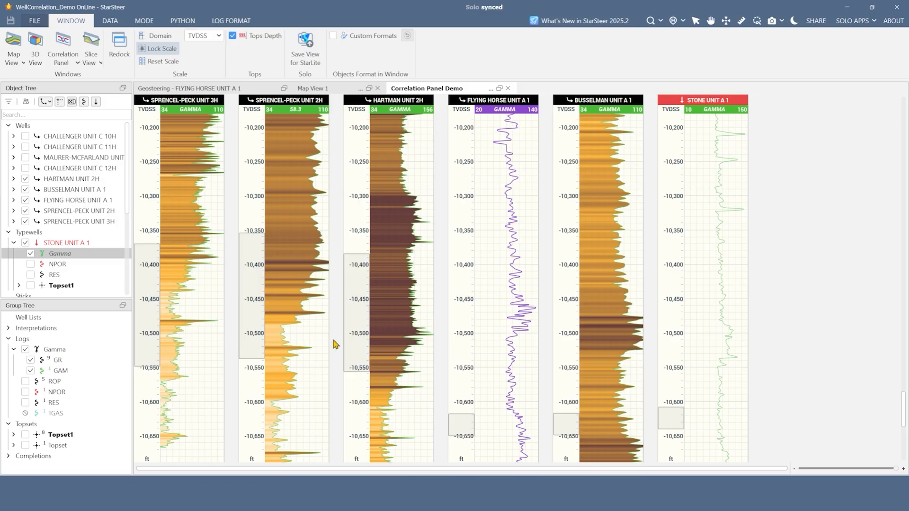
mouse_move(361, 328)
mouse_down()
mouse_move(363, 376)
mouse_move(367, 331)
mouse_up()
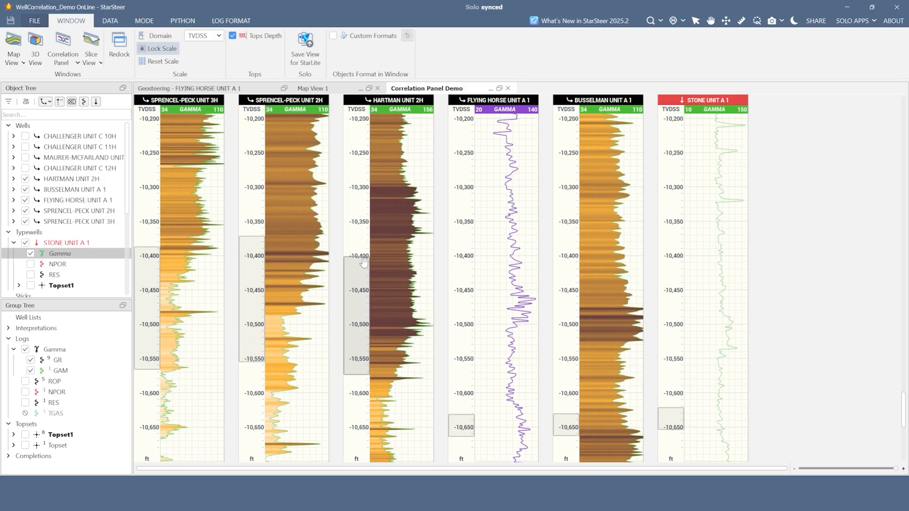
mouse_move(358, 257)
mouse_down()
mouse_move(362, 200)
mouse_move(361, 257)
mouse_up()
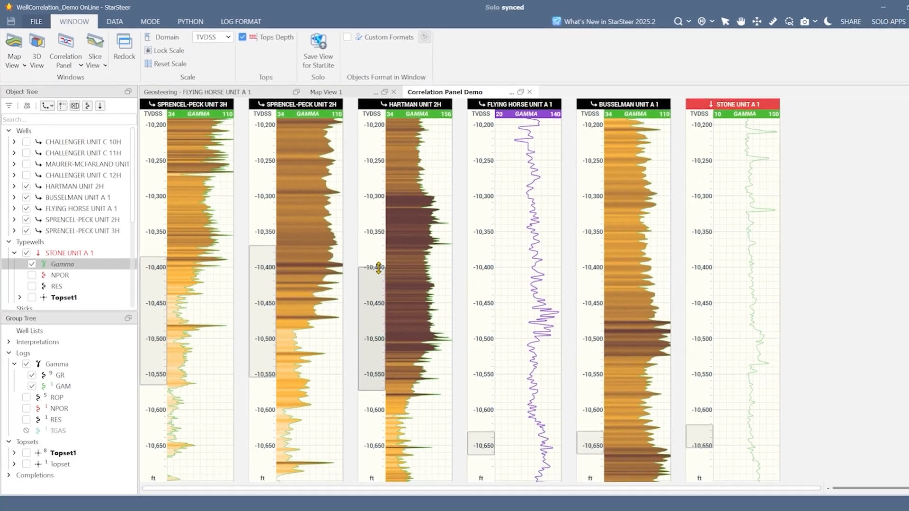
Step: Try scaling the Hartman Unit 2H and Flying Horse Unit A 1 tracks independently, and restore the common locked scale
drag(378, 268, 374, 115)
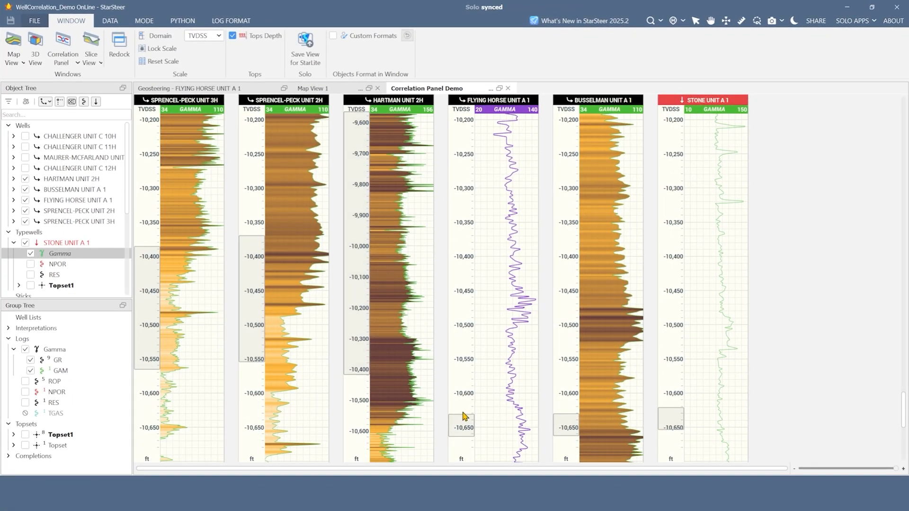
drag(464, 416, 455, 168)
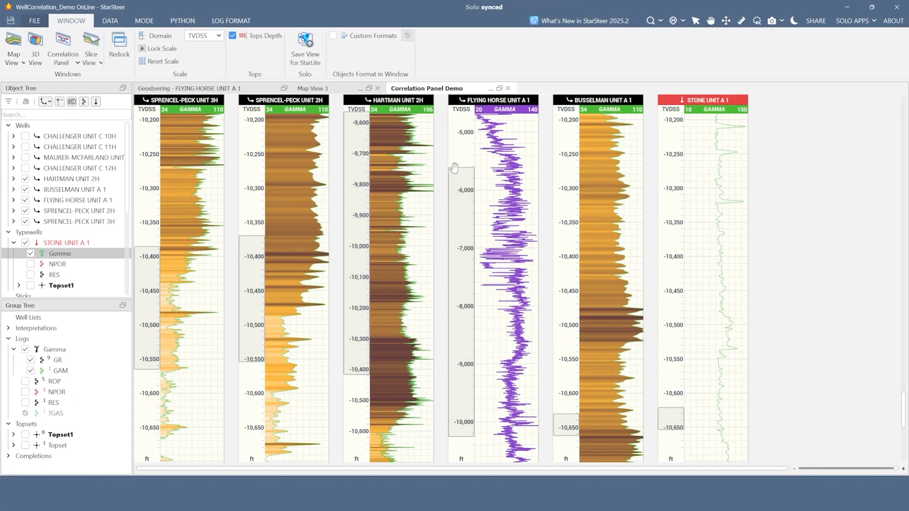
click(175, 62)
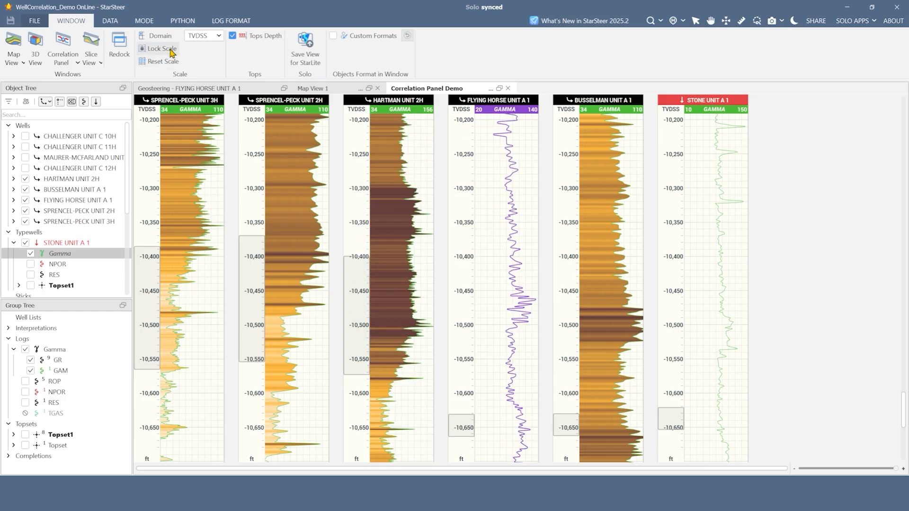
click(171, 49)
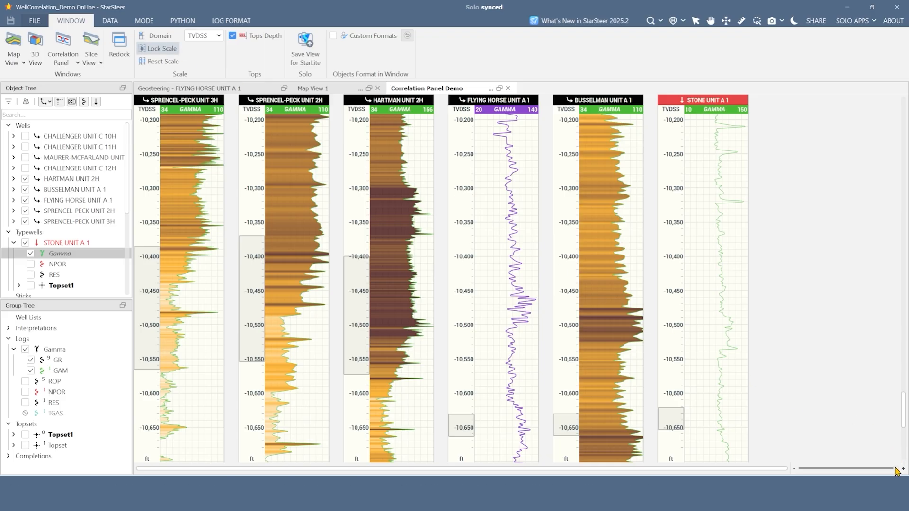
Step: Add a second log track to Flying Horse Unit A 1 and place the well's ROP log in it
mouse_move(897, 471)
mouse_down()
mouse_move(817, 472)
mouse_move(899, 474)
mouse_up()
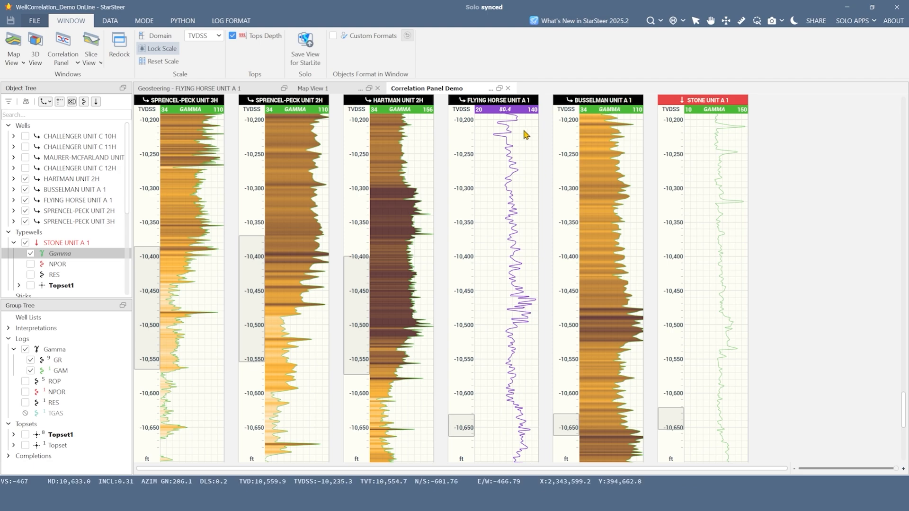
right_click(519, 113)
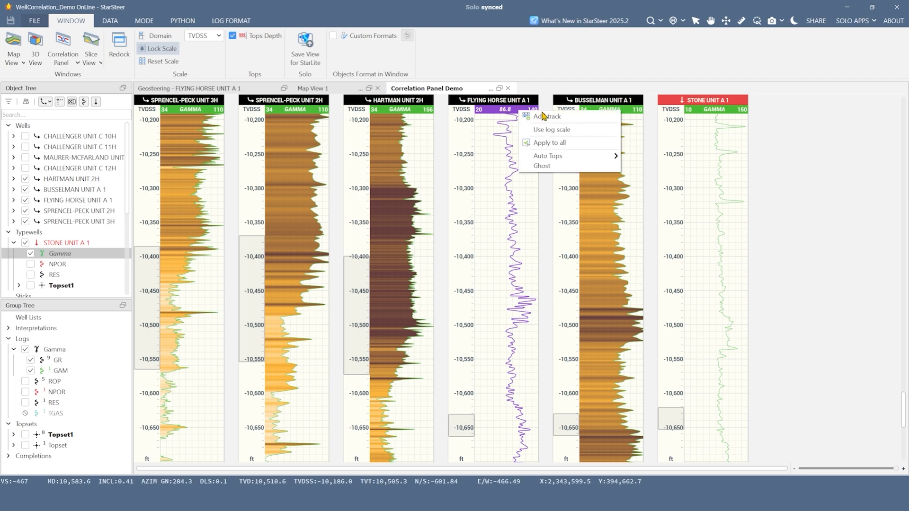
click(578, 119)
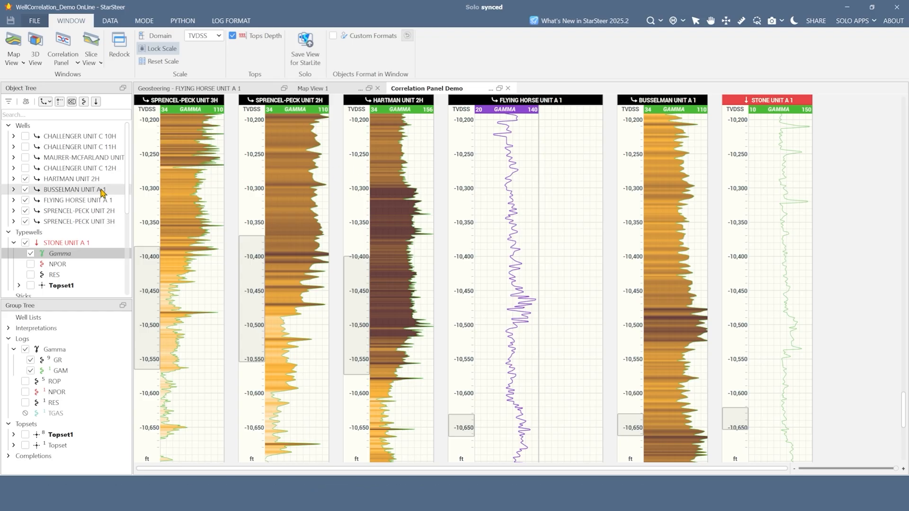
click(13, 200)
drag(55, 232, 575, 255)
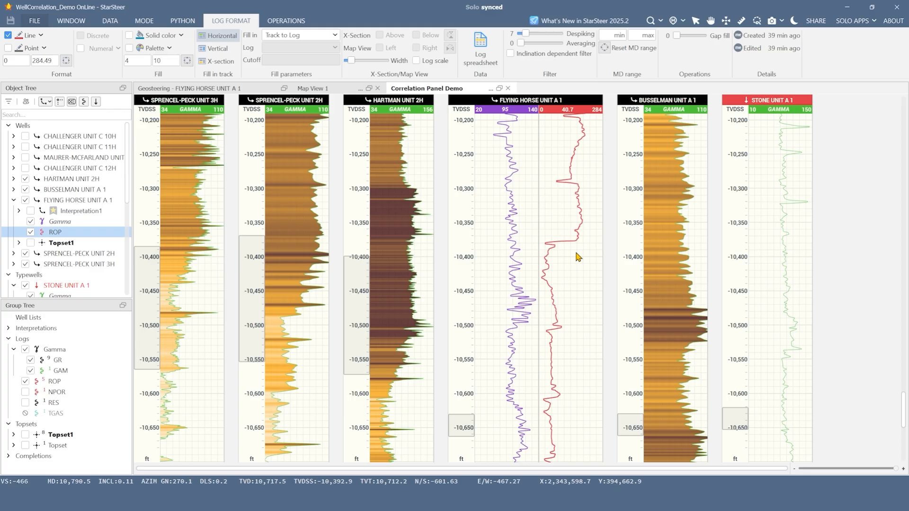
Step: Add an MD scale track to the Flying Horse Unit A 1 well
right_click(472, 114)
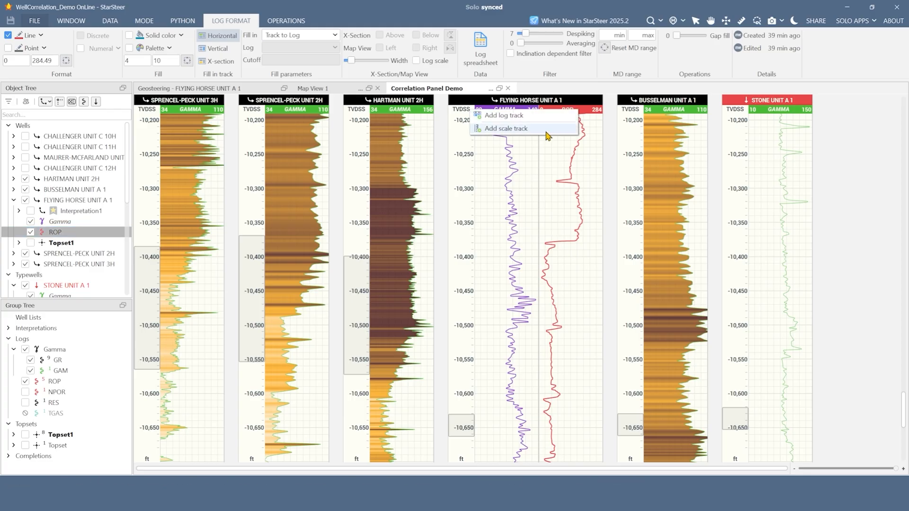
click(505, 128)
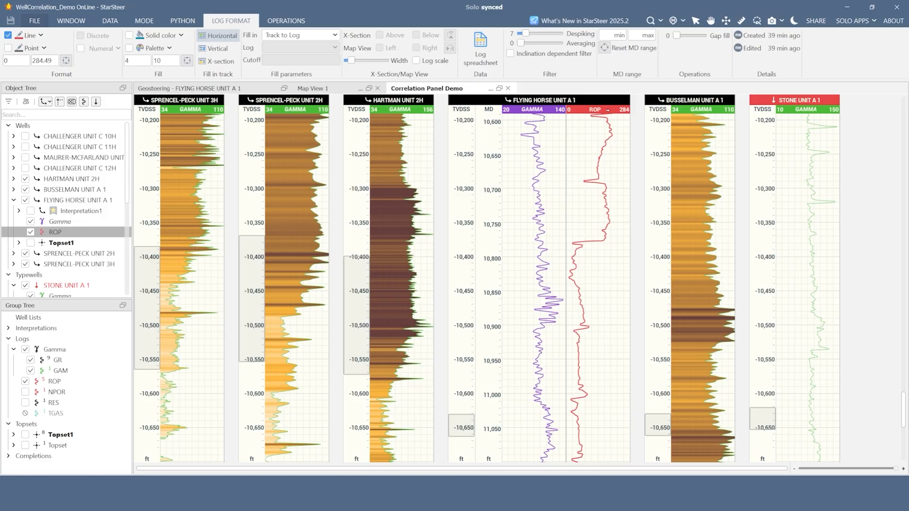
Step: Remove the ROP log track and the MD scale track from Flying Horse Unit A 1
right_click(609, 112)
click(620, 132)
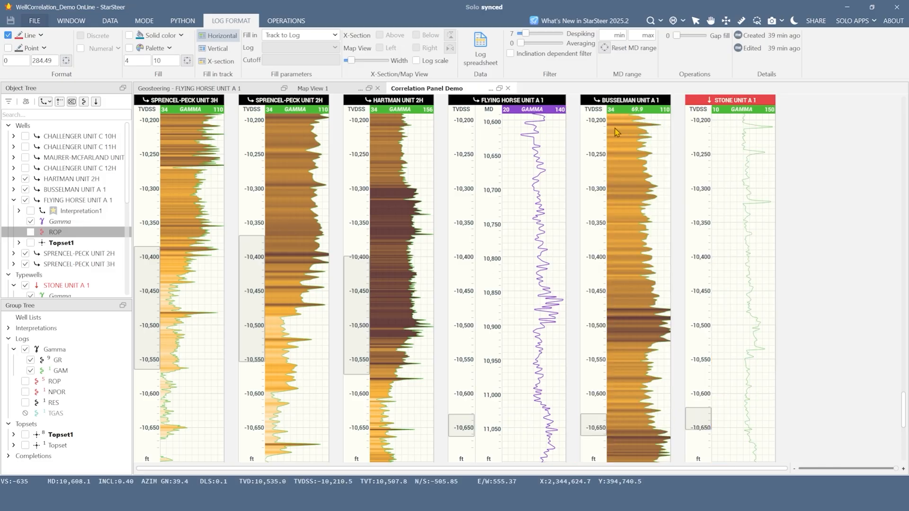
right_click(496, 114)
click(519, 181)
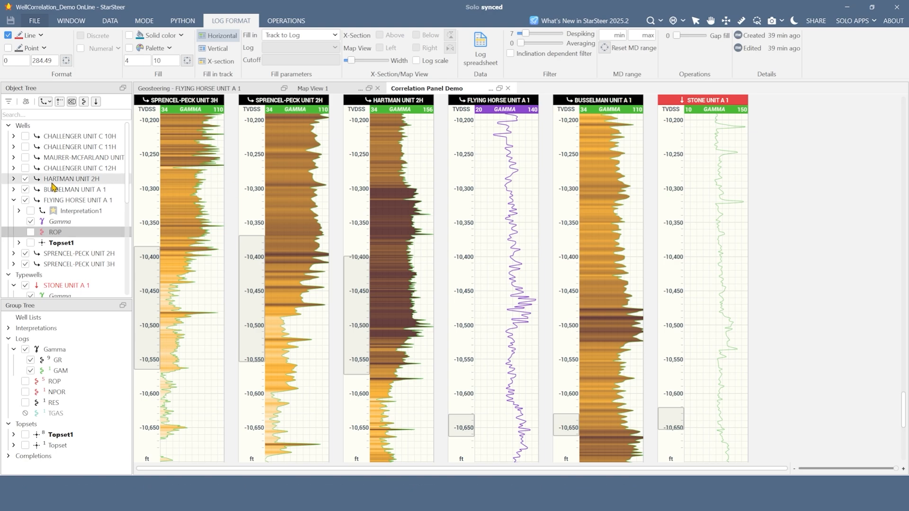
Step: Turn off the palette fill on the Hartman Unit 2H Gamma log
click(14, 179)
click(73, 201)
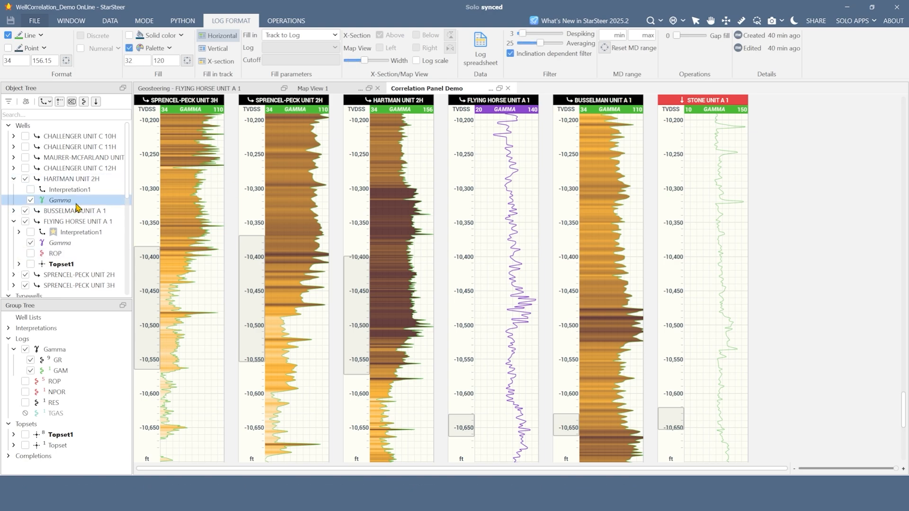
click(129, 48)
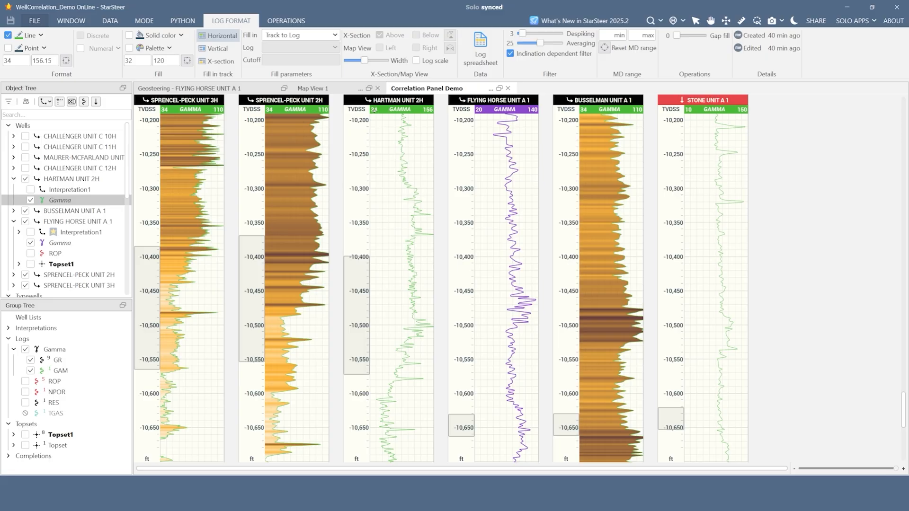
Step: Set the Hartman Unit 2H Gamma scale to 10–150 and apply this log's formatting to all wells
drag(374, 110, 400, 119)
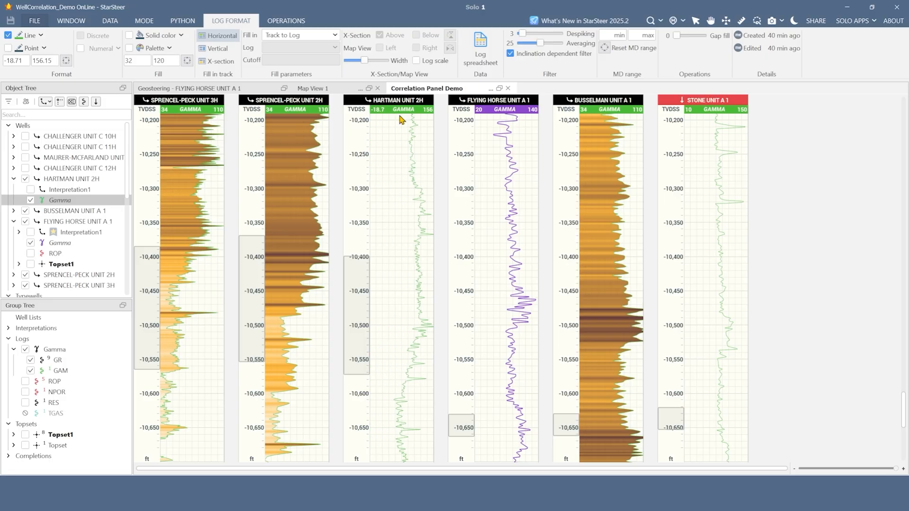
double_click(6, 61)
text(10)
key(Tab)
text(1)
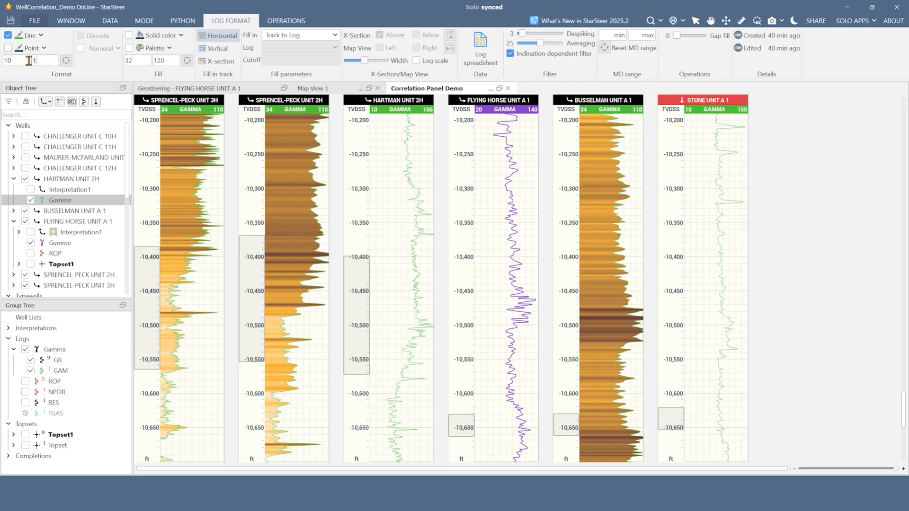
text(50)
key(Return)
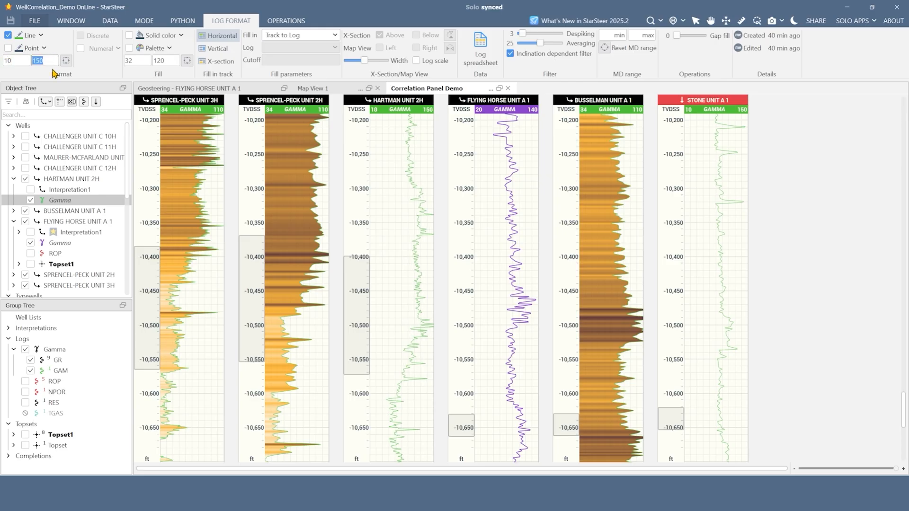
right_click(387, 206)
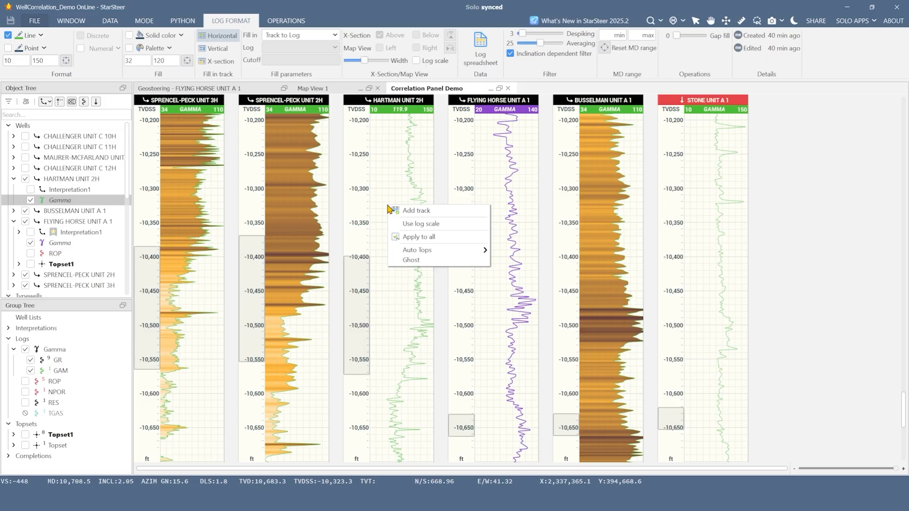
click(418, 237)
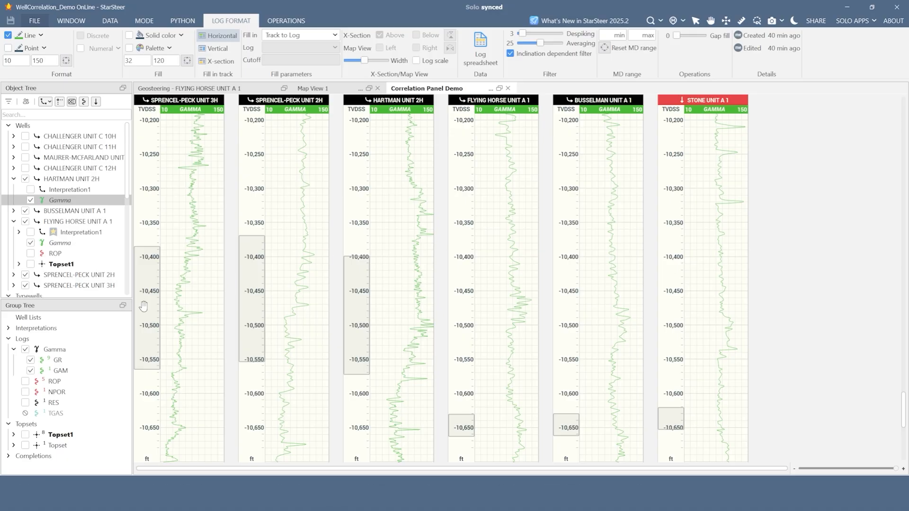
Step: Display the Topset1 tops for all wells and bring the interval around -10,550 to -11,000 ft into view
click(26, 435)
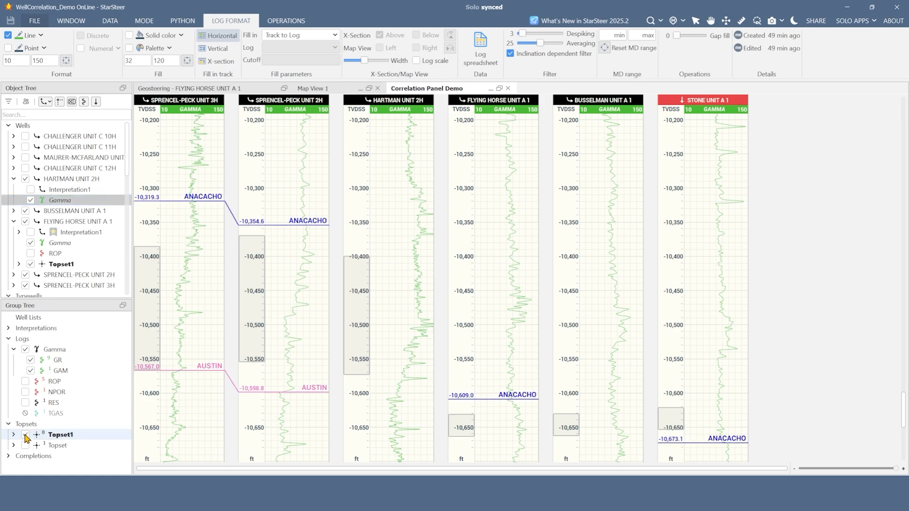
drag(363, 335, 363, 411)
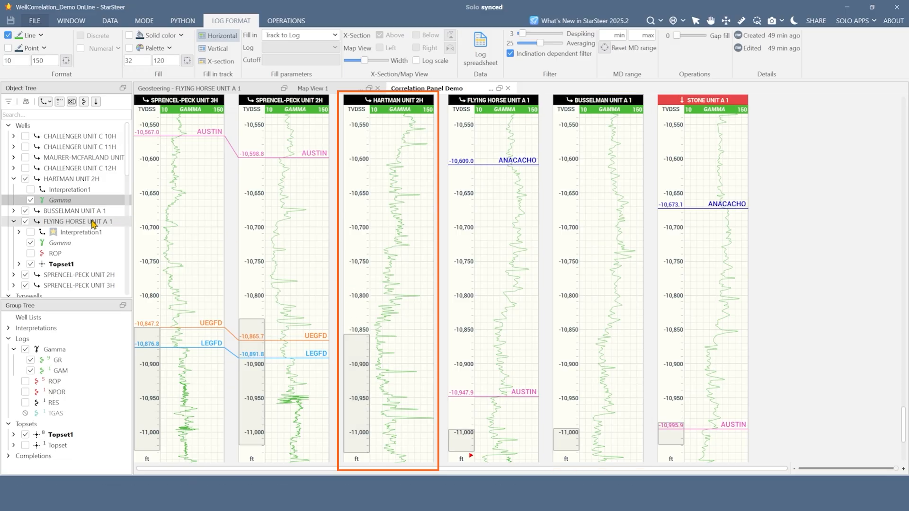
Step: Rename the Busselman Unit A 1 topset as Topset1 so it joins the common topset group
click(14, 211)
click(90, 245)
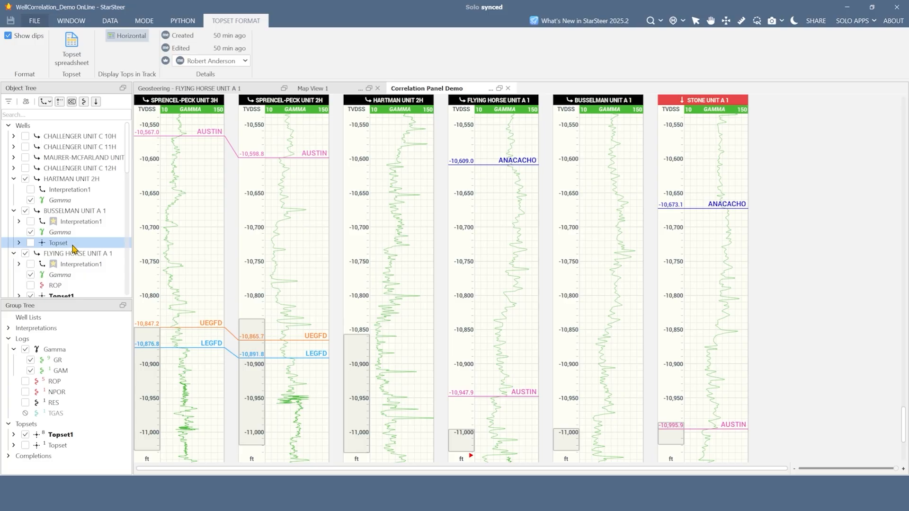
right_click(74, 248)
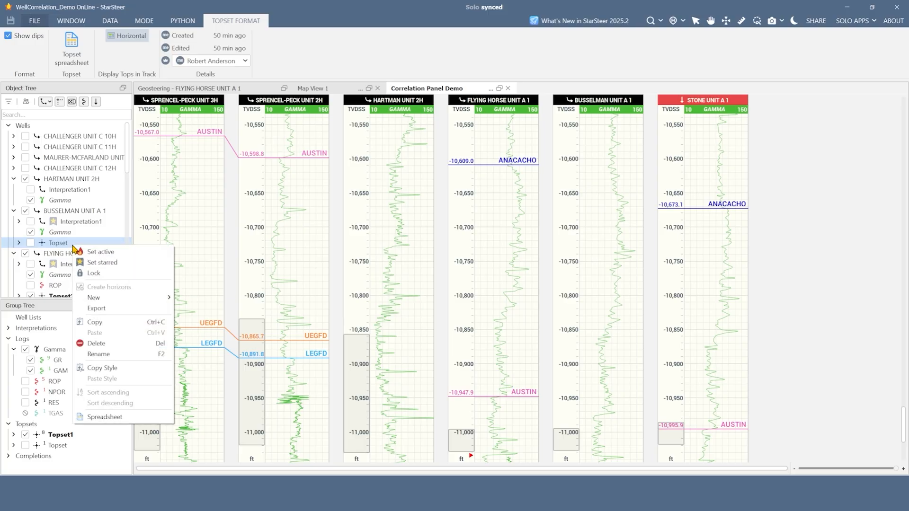
click(98, 354)
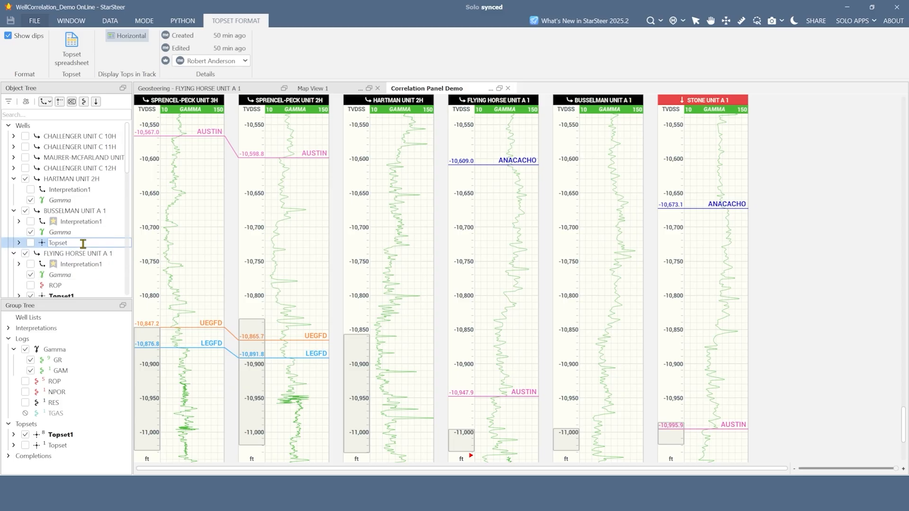
text(1)
key(Return)
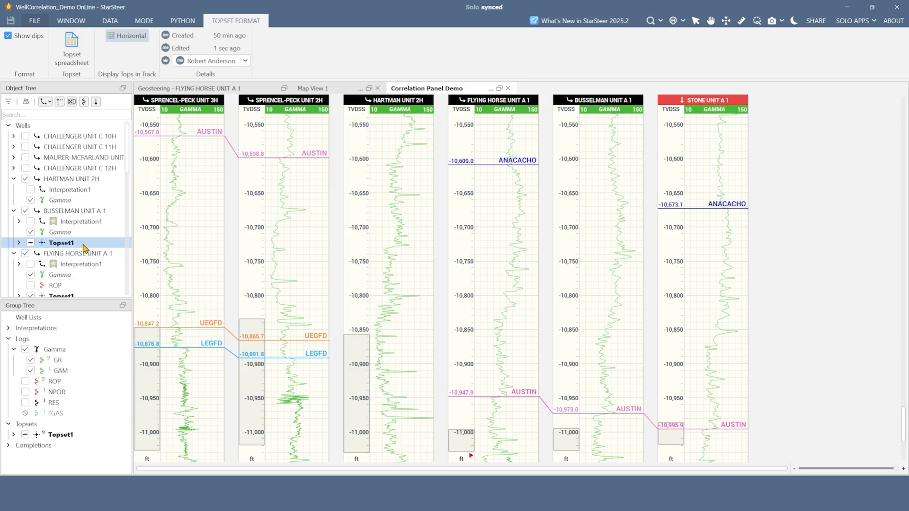
Step: Rename the ANACACHO1 top in Busselman Unit A 1's Topset1 as ANACACHO
click(19, 243)
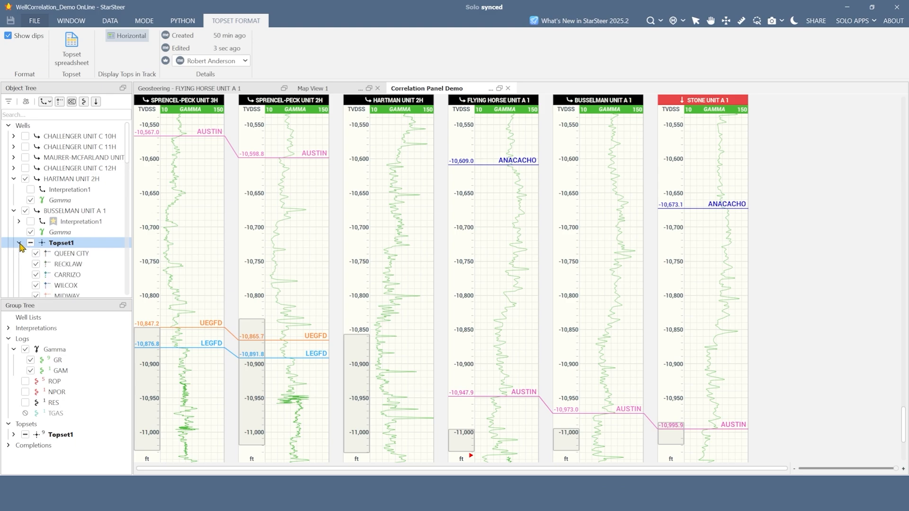
scroll(71, 256, down, 3)
click(88, 267)
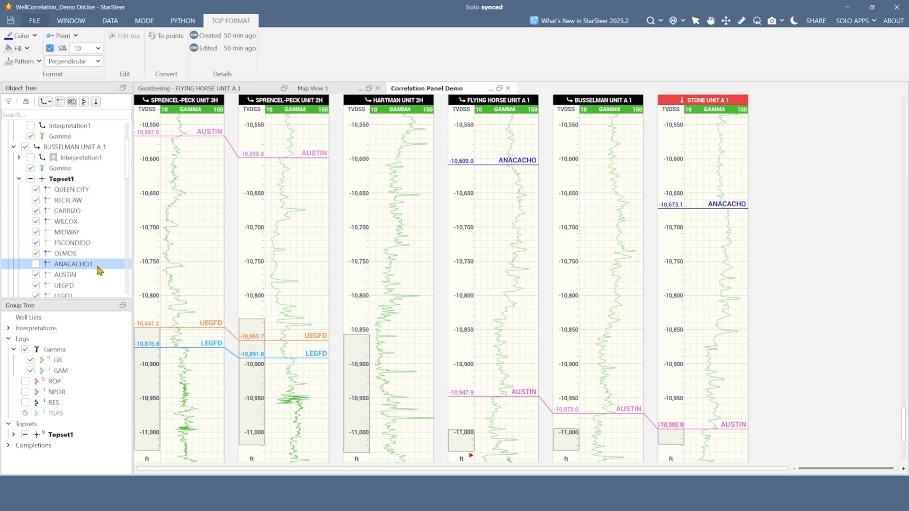
right_click(97, 267)
click(141, 369)
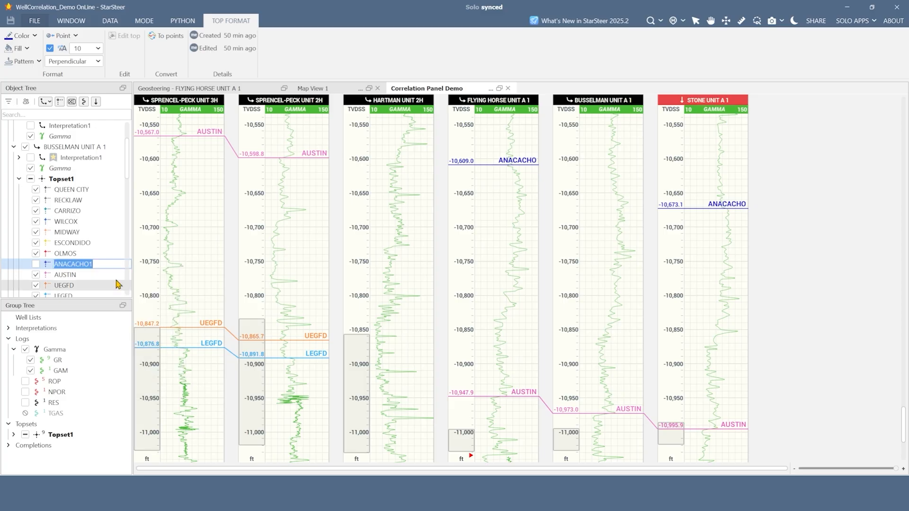
click(113, 267)
key(Return)
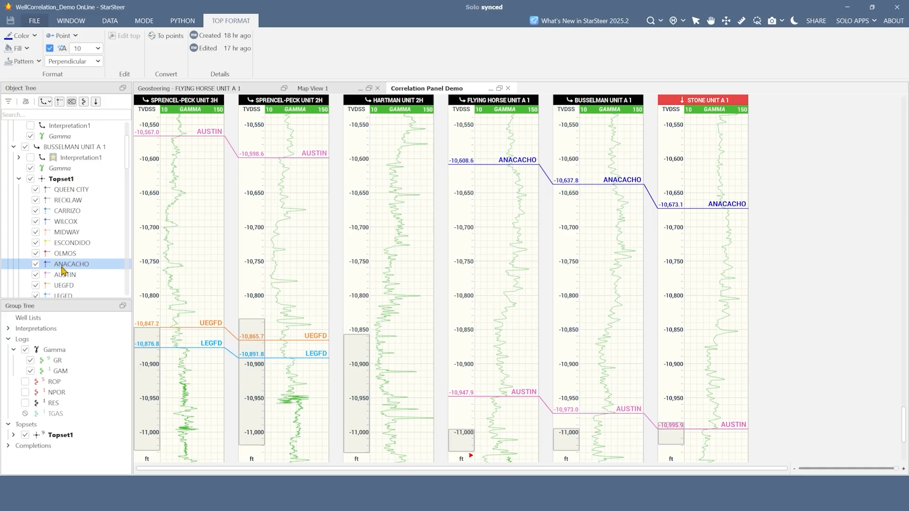
Step: Activate Well Correlation mode and flatten the panel's wells on the ANACACHO top
click(144, 21)
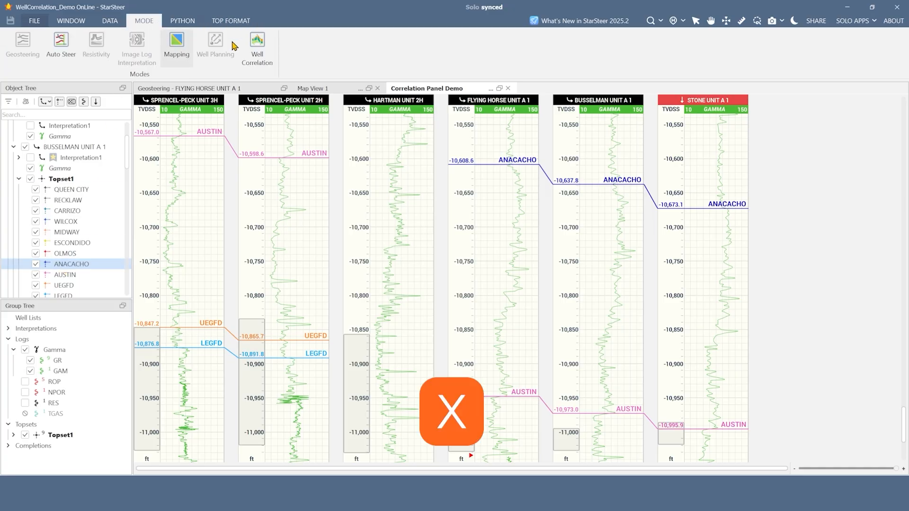
click(268, 58)
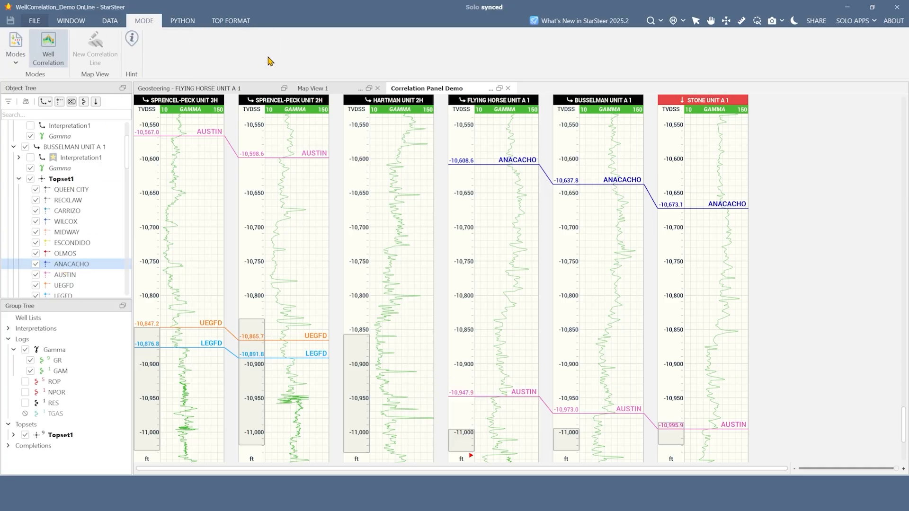
double_click(486, 164)
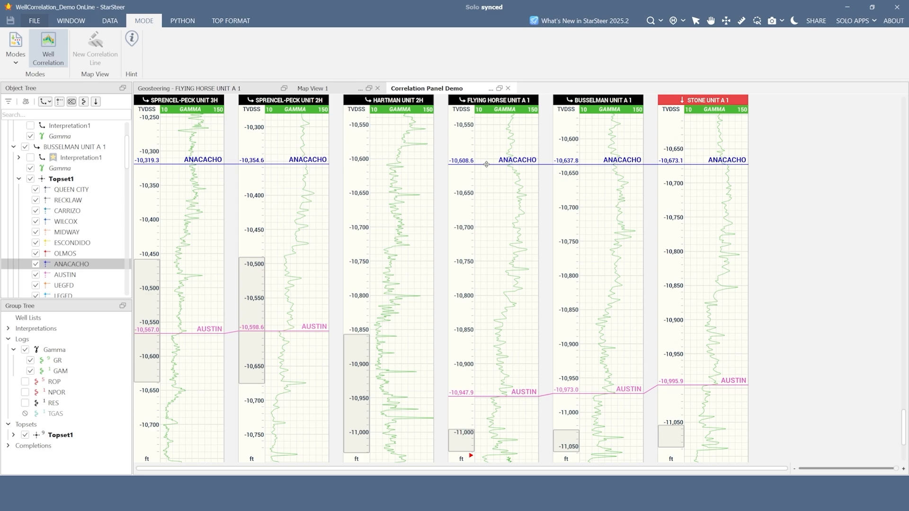
Step: Shift the Hartman Unit 2H track independently to match its neighbours and add a top at about -10,489 ft TVDSS on the flattened line
click(82, 22)
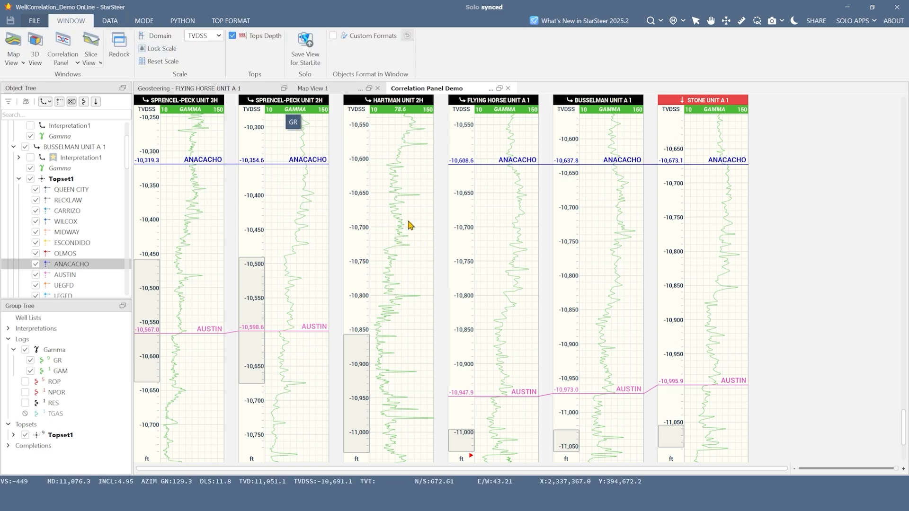
drag(410, 226, 411, 352)
right_click(396, 169)
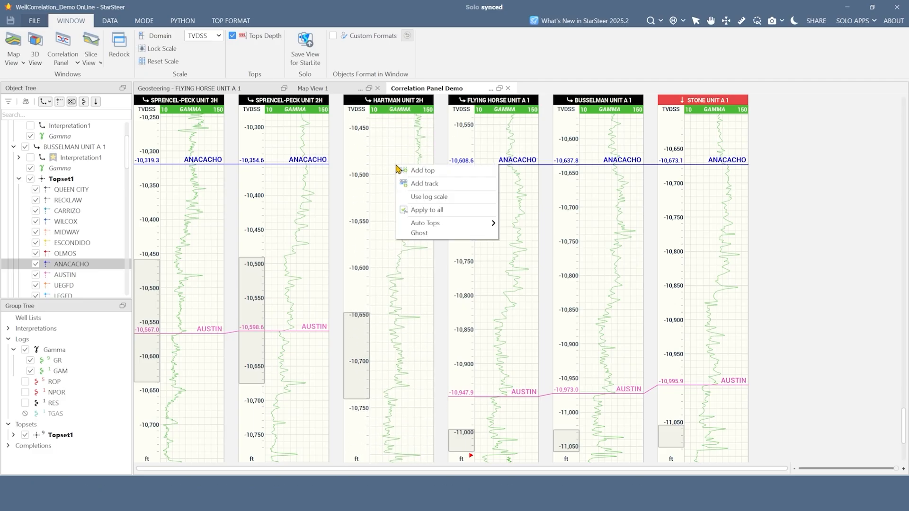
click(450, 173)
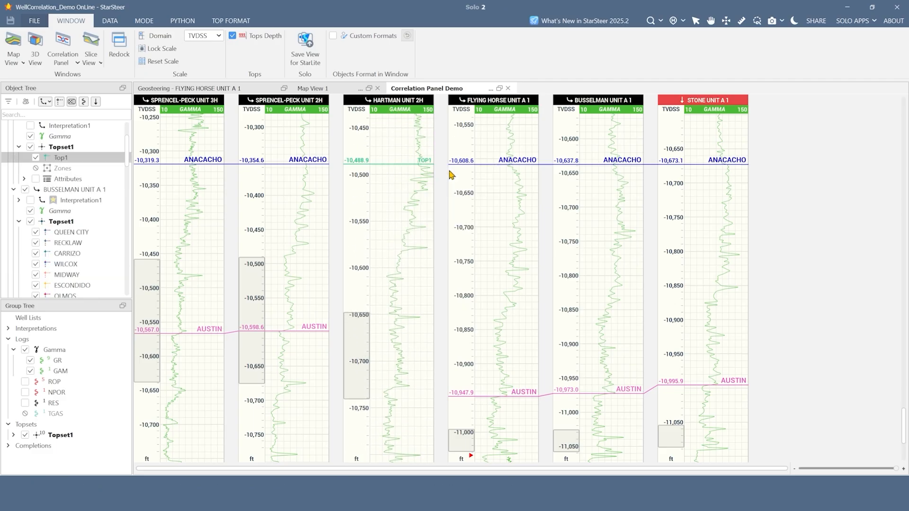
Step: Rename the new Hartman Unit 2H top as ANACACHO
click(84, 161)
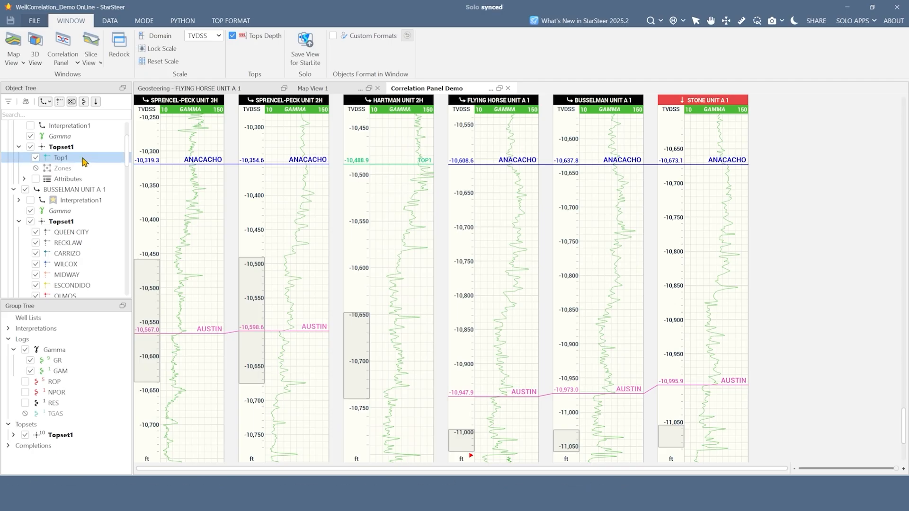
key(F2)
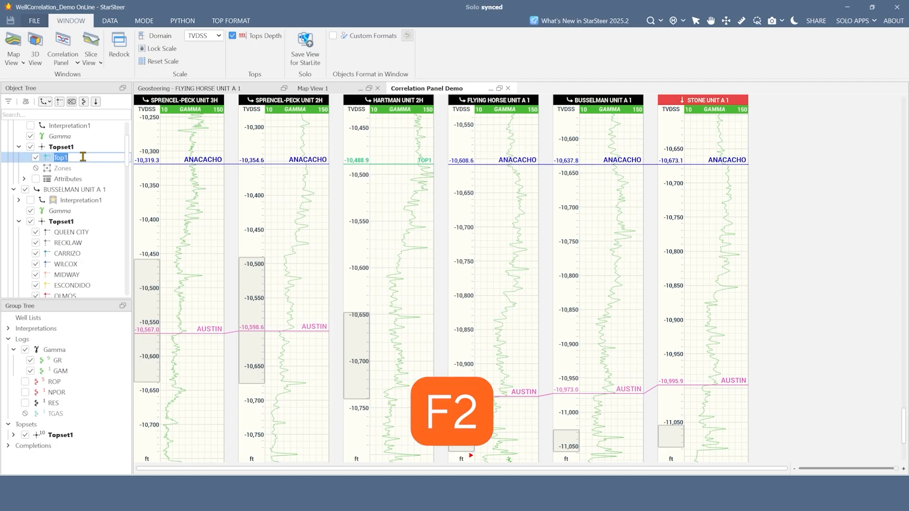
text(ANACACHO)
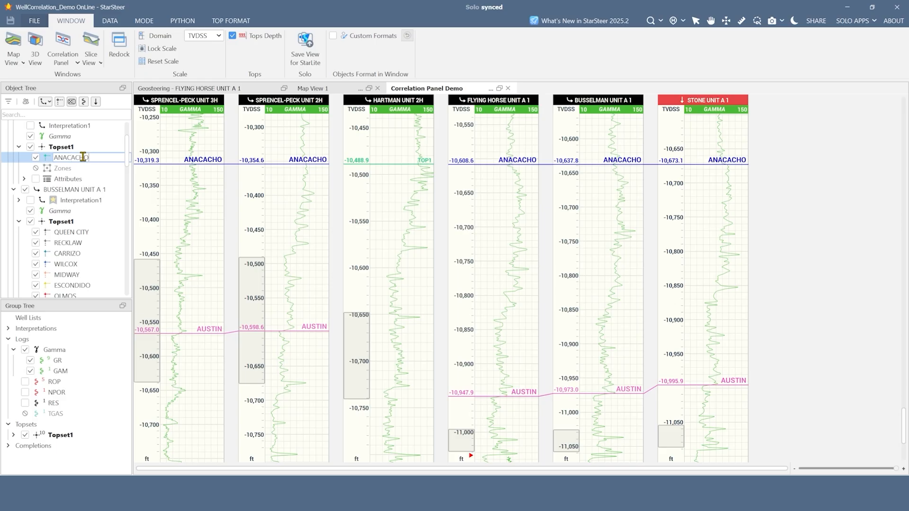
key(Return)
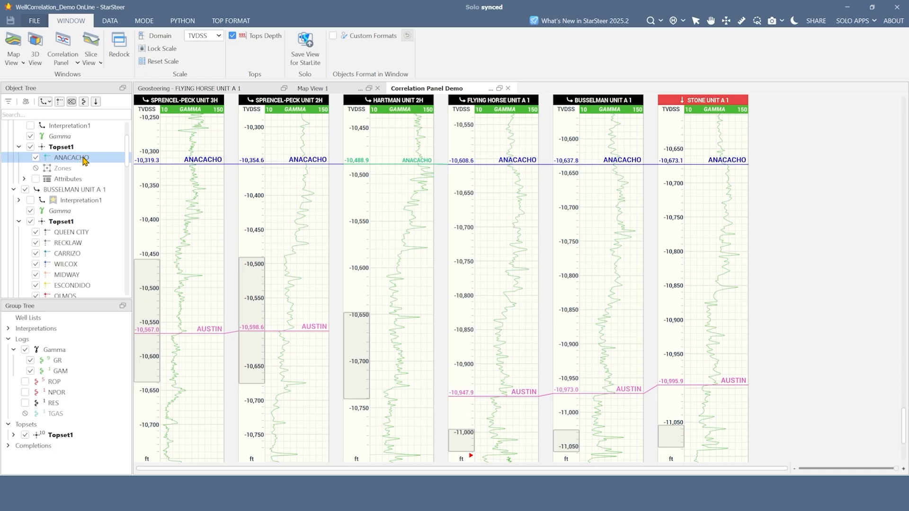
Step: Copy the style of Busselman Unit A 1's ANACACHO top and paste it onto Hartman Unit 2H's ANACACHO top
scroll(84, 161, down, 1)
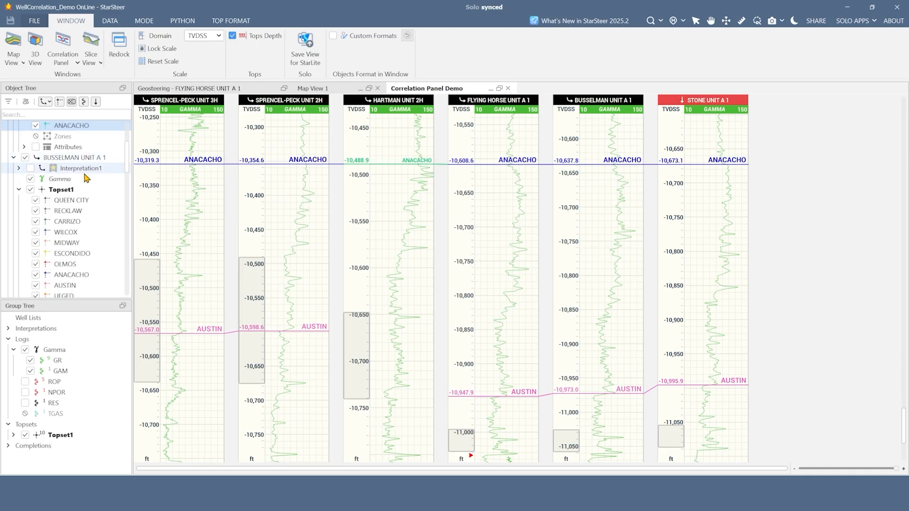
right_click(81, 280)
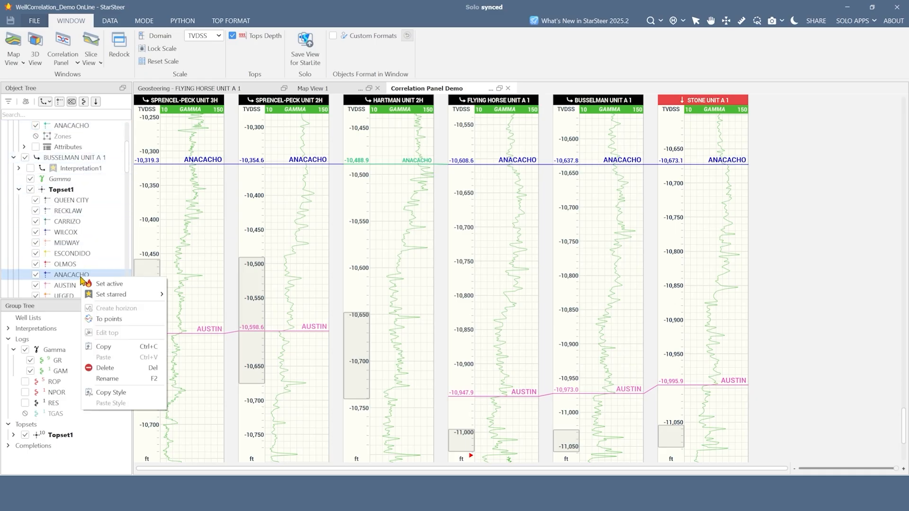
click(142, 393)
scroll(96, 260, up, 1)
click(97, 159)
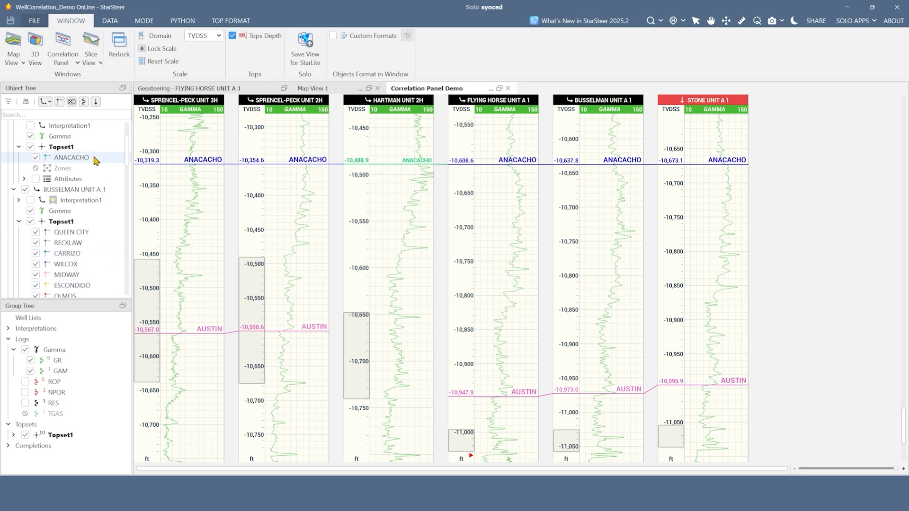
right_click(97, 159)
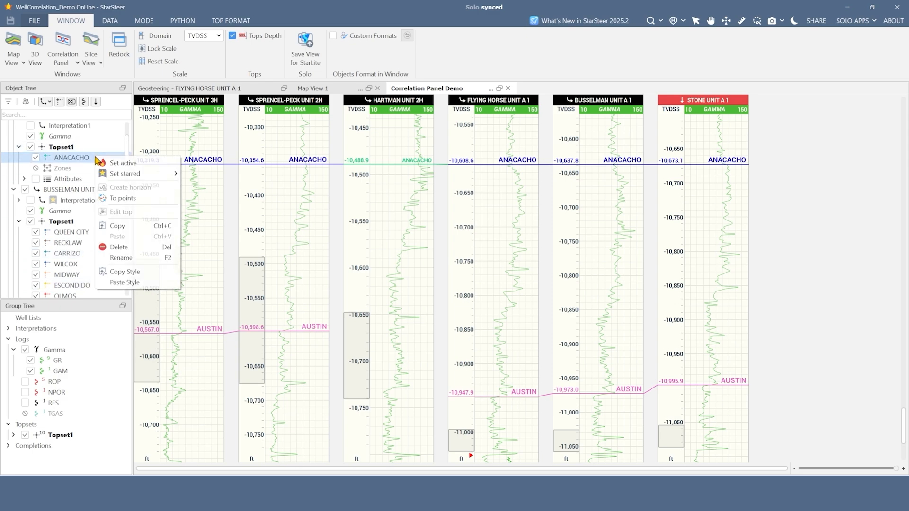
click(152, 283)
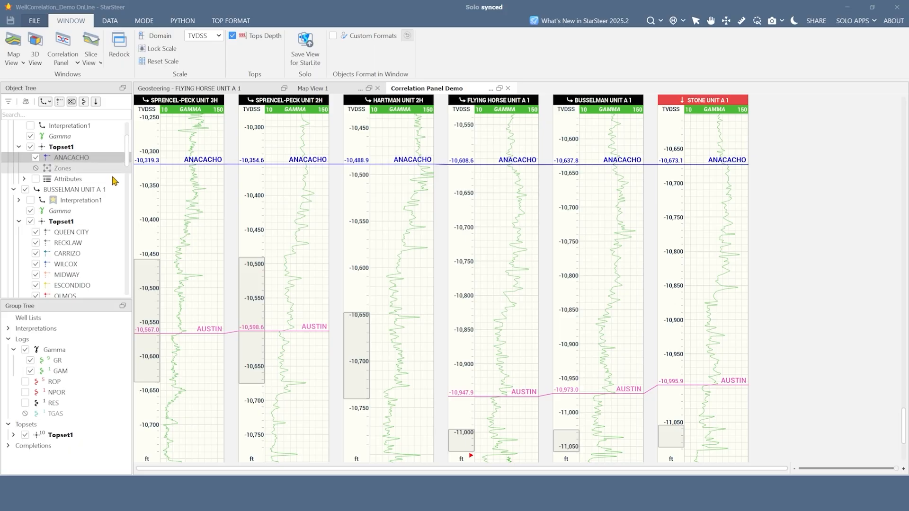
Step: Flatten the panel's wells on the AUSTIN top and set the grouped Topset1 AUSTIN top active
double_click(194, 333)
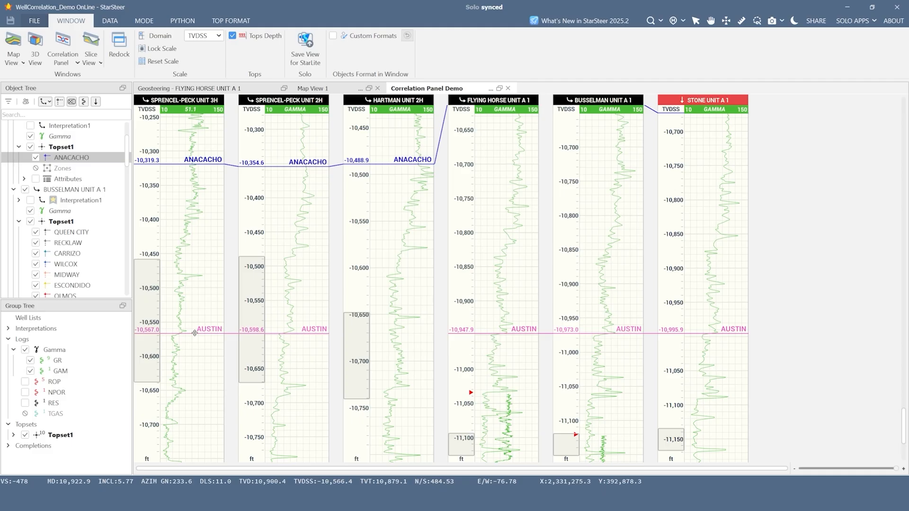
click(14, 435)
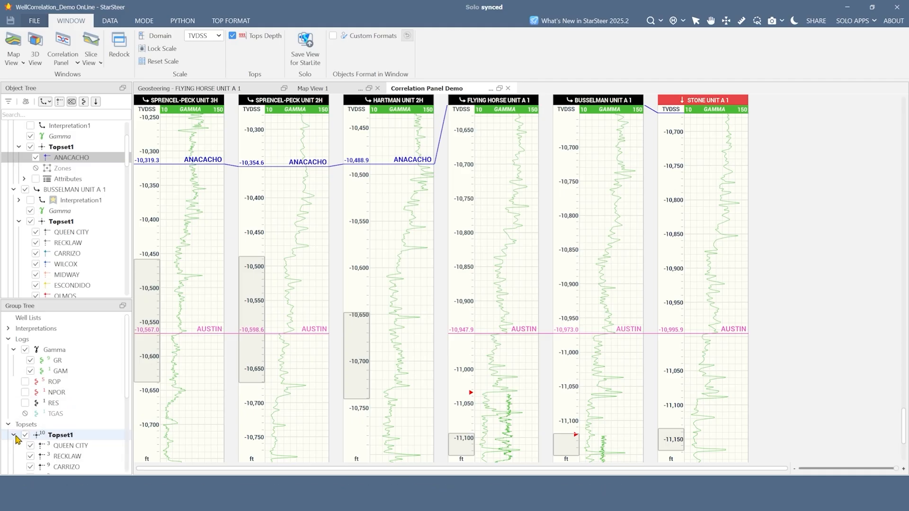
scroll(17, 438, down, 3)
right_click(81, 435)
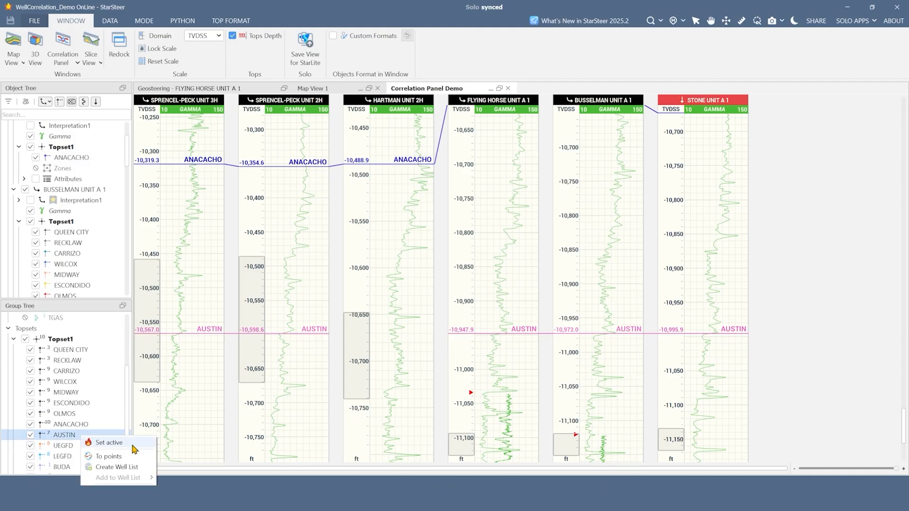
click(109, 443)
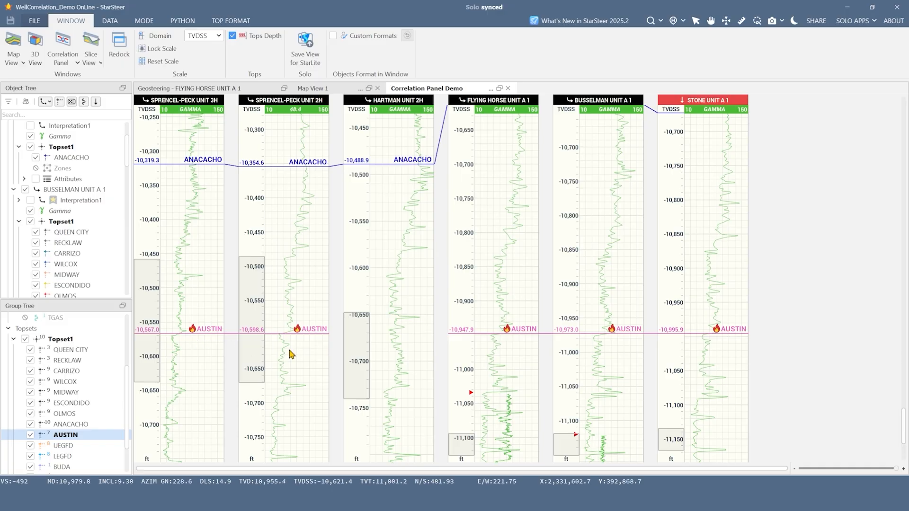
Step: Shift the Hartman Unit 2H track, pick its AUSTIN top at about -10,727 ft TVDSS, and deactivate the top
drag(408, 353, 410, 298)
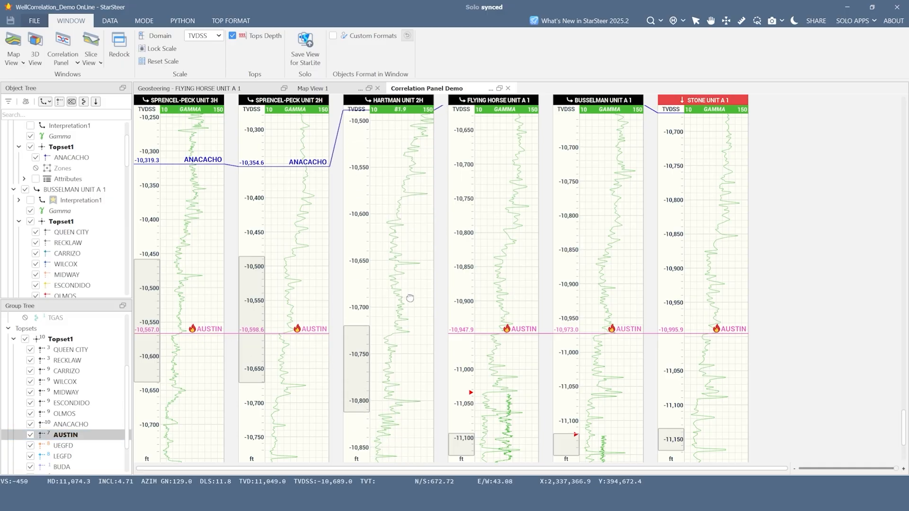
click(391, 333)
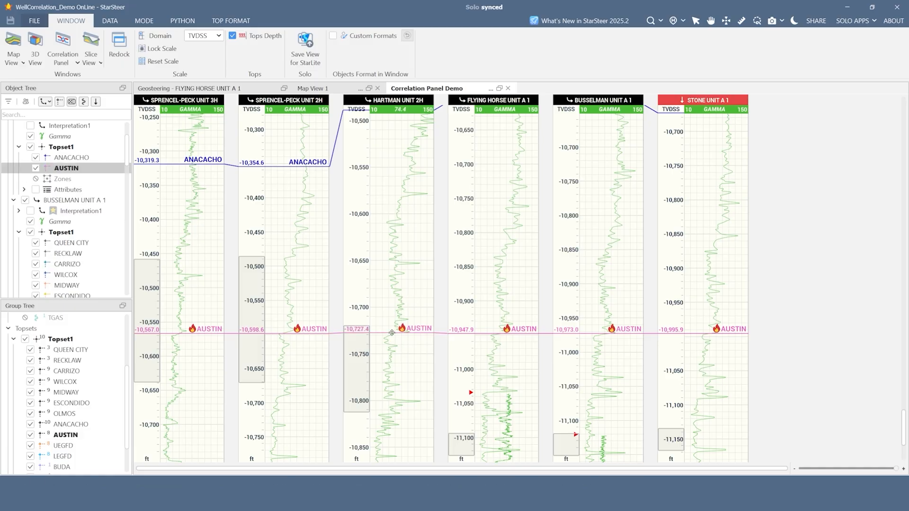
scroll(126, 182, up, 1)
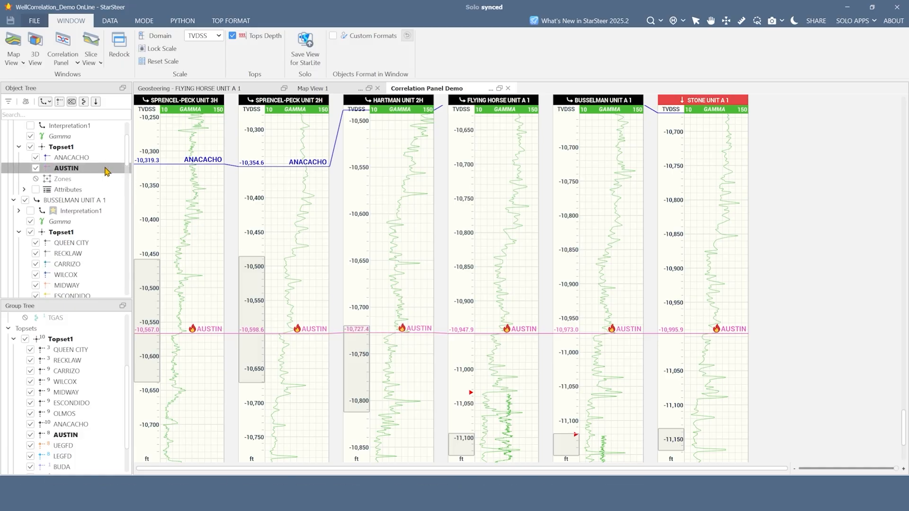
click(105, 201)
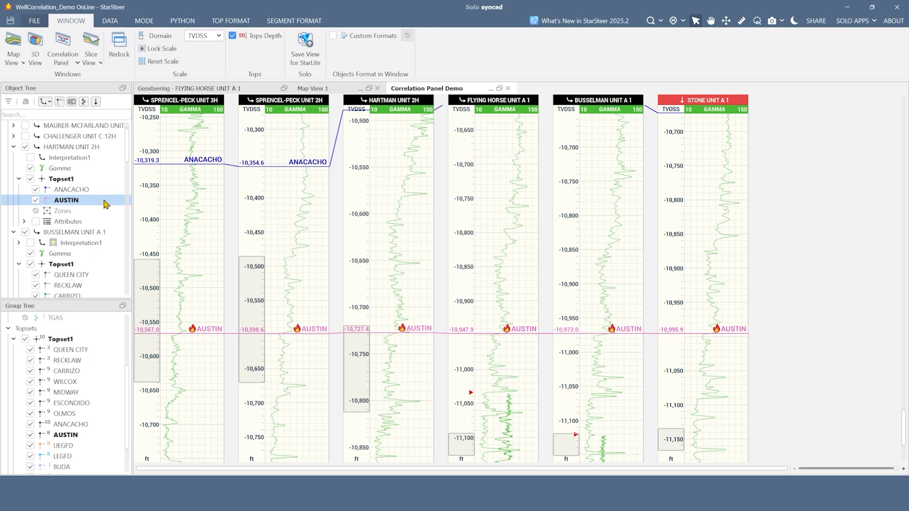
right_click(105, 203)
click(165, 208)
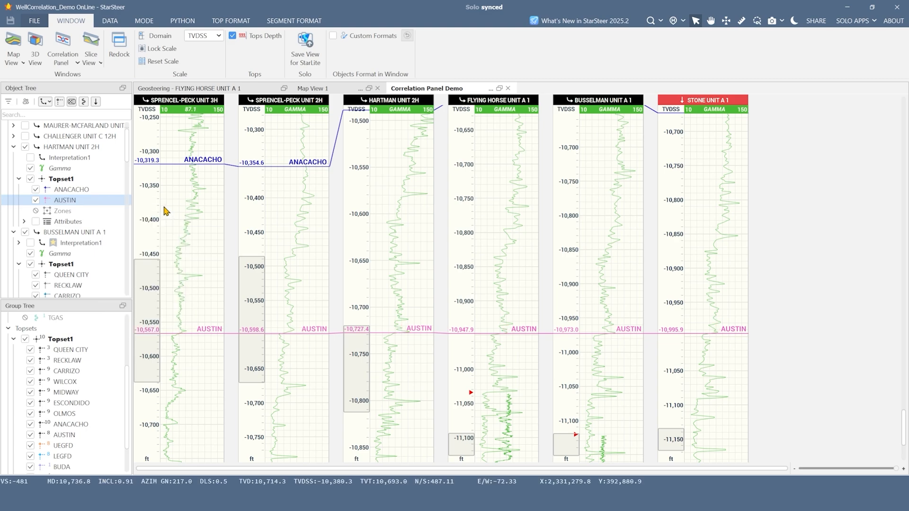
Step: Lock the scale of the correlation panel's tracks
click(160, 48)
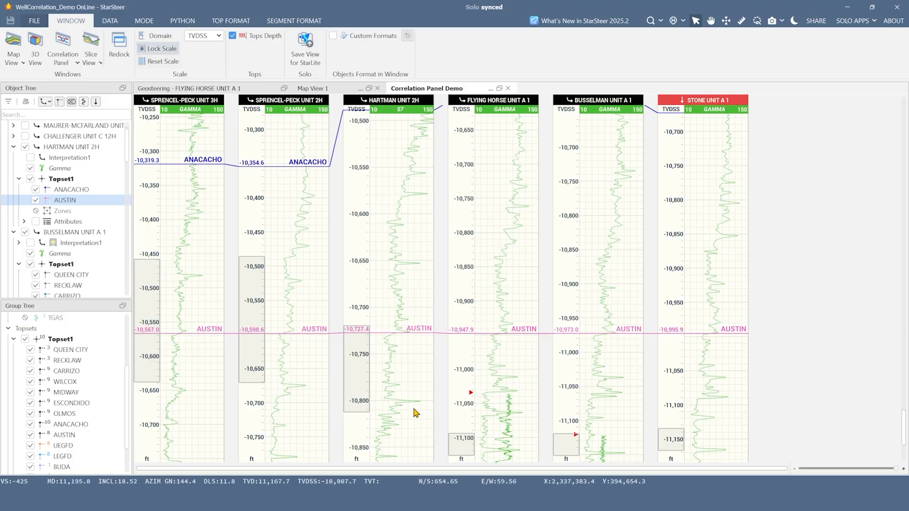
scroll(415, 407, down, 3)
scroll(415, 407, down, 3)
drag(414, 409, 405, 199)
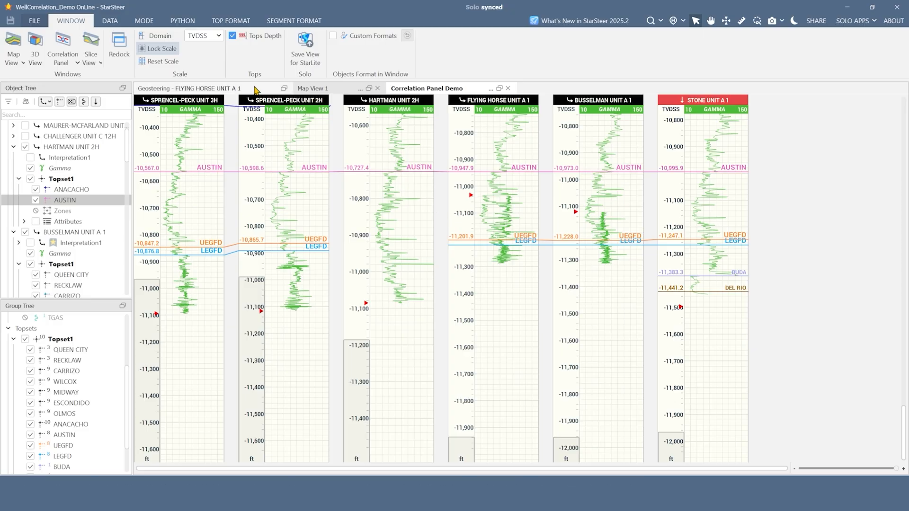
Step: Switch the panel's depth domain to TVT and star Hartman Unit 2H's Interpretation1
click(219, 36)
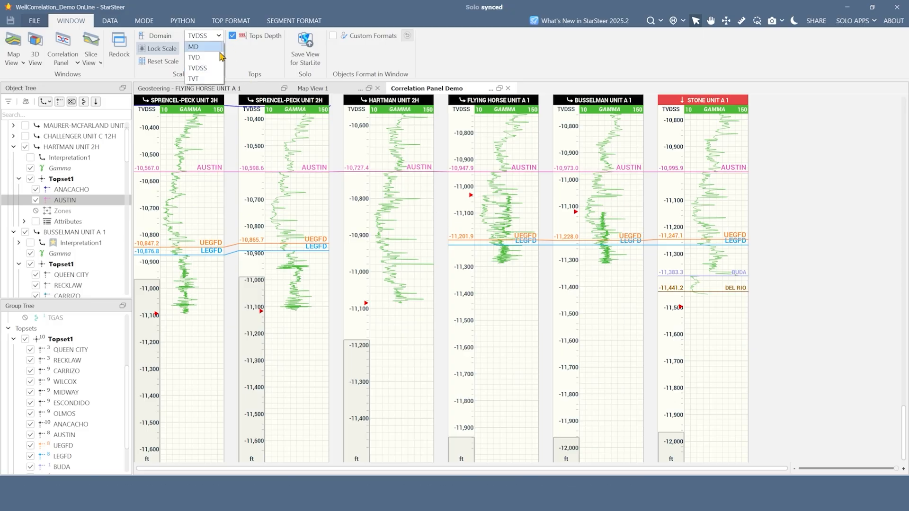
click(218, 79)
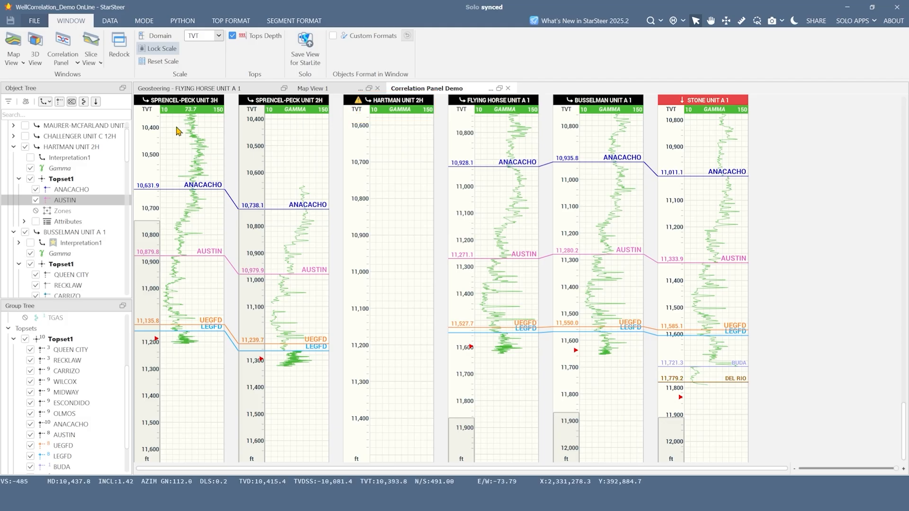
right_click(102, 158)
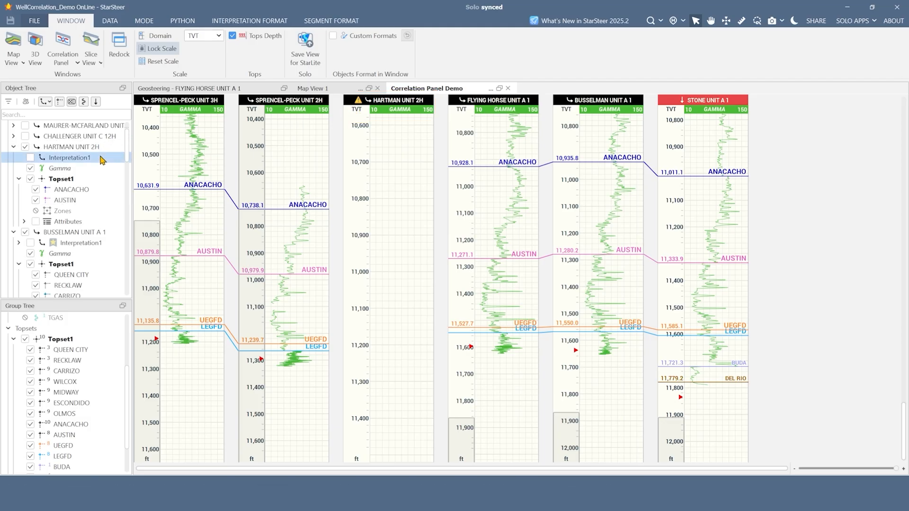
click(163, 180)
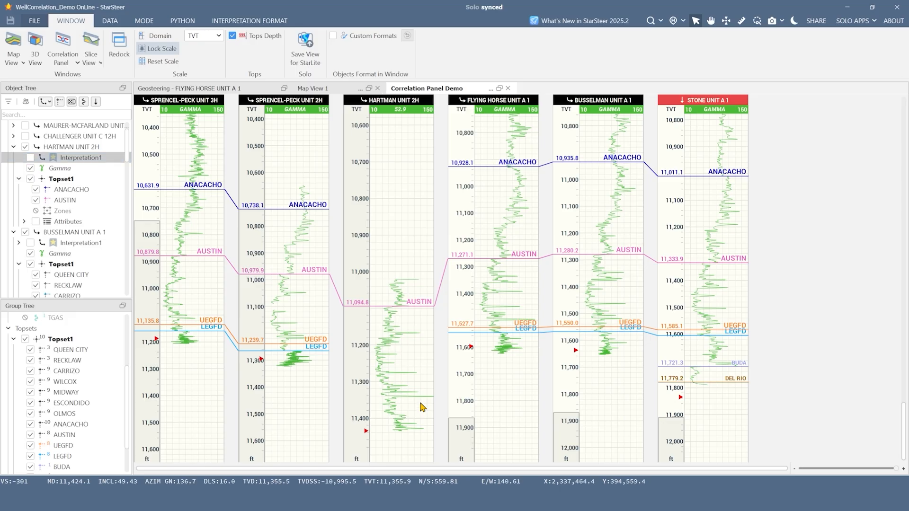
Step: Flatten the wells on UEGFD and shift the Hartman Unit 2H track to bring its deepest gamma section alongside the neighbours
scroll(419, 379, down, 3)
scroll(413, 354, up, 4)
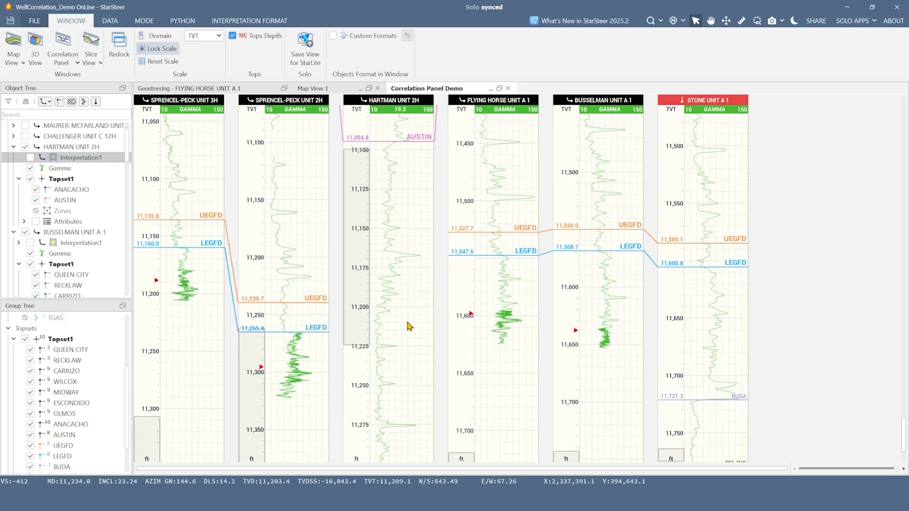
double_click(499, 233)
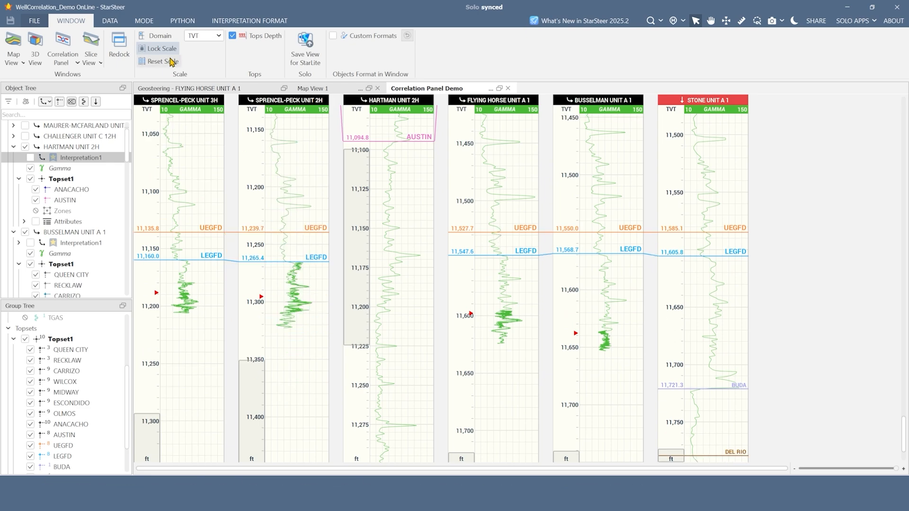
drag(392, 382, 404, 204)
drag(401, 369, 403, 213)
drag(402, 343, 404, 327)
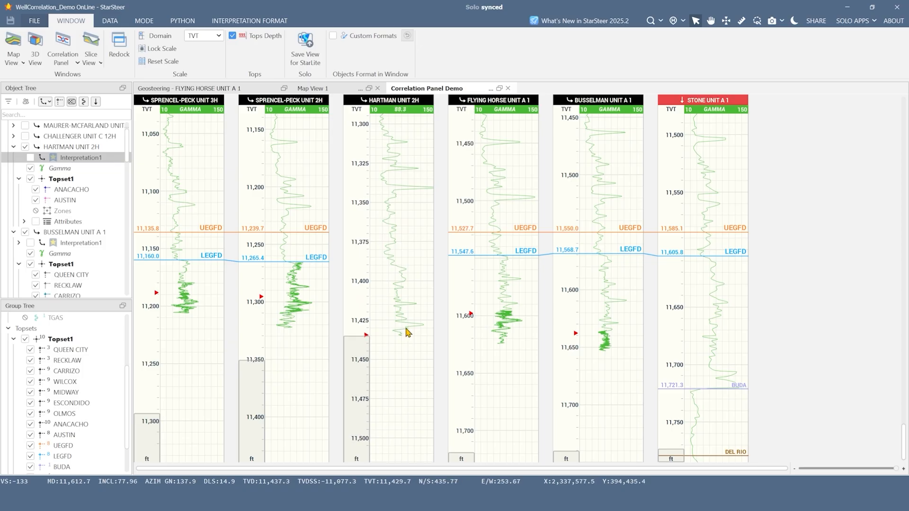
Step: Create a ghost of Stone Unit A 1's gamma curve around UEGFD and LEGFD and overlay it on Hartman Unit 2H
right_click(696, 213)
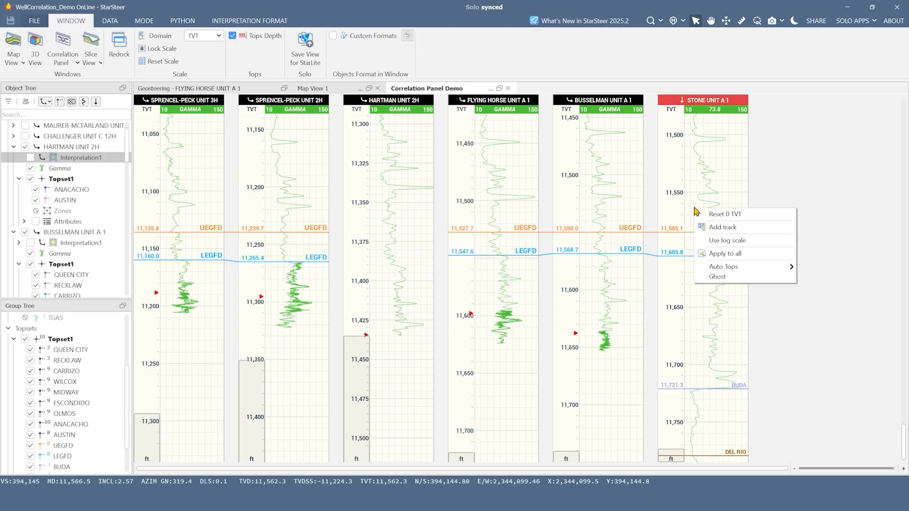
click(734, 280)
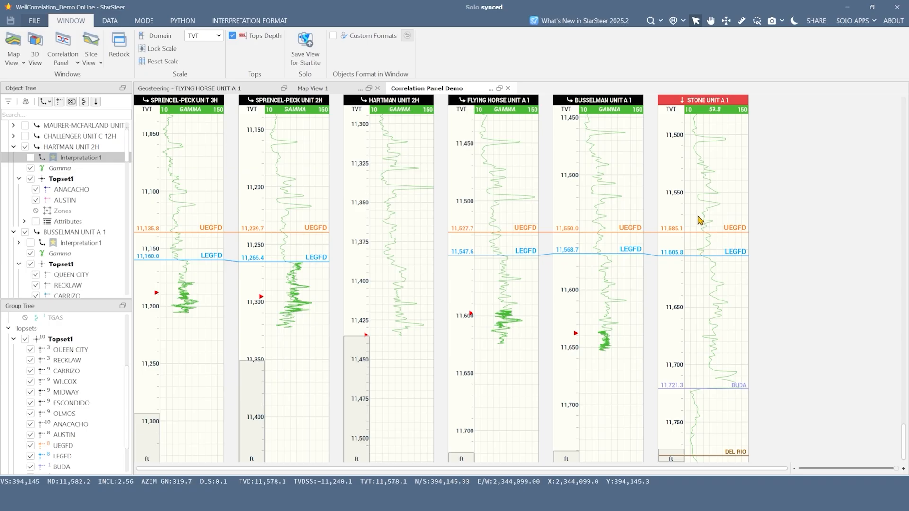
drag(684, 191, 761, 323)
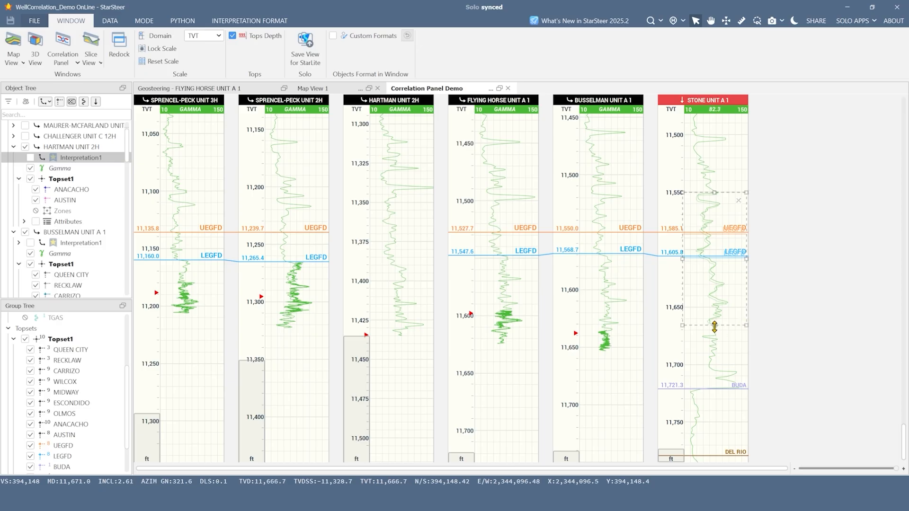
drag(714, 327, 694, 124)
drag(703, 99, 716, 325)
drag(724, 288, 412, 279)
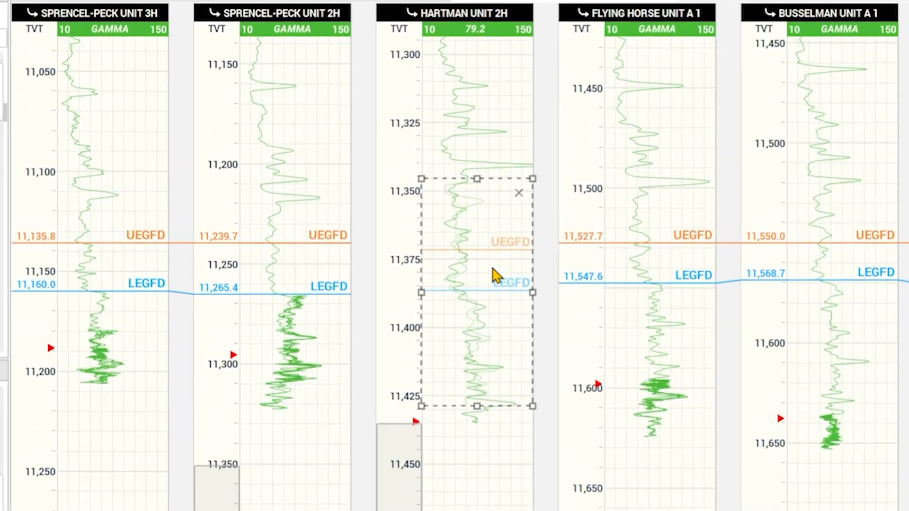
Step: Place UEGFD at about 11,372 ft and LEGFD at about 11,389 ft TVT in Hartman Unit 2H from the ghost, then close it
drag(479, 248, 484, 251)
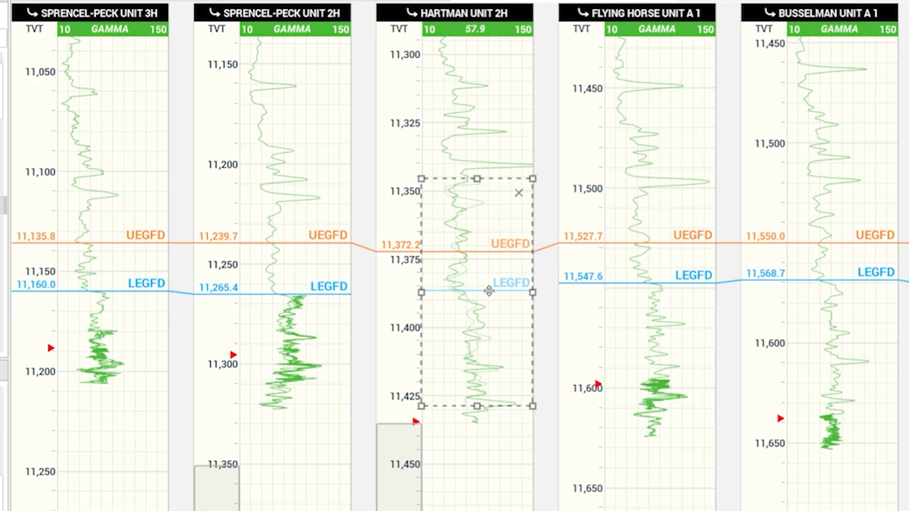
drag(488, 290, 488, 297)
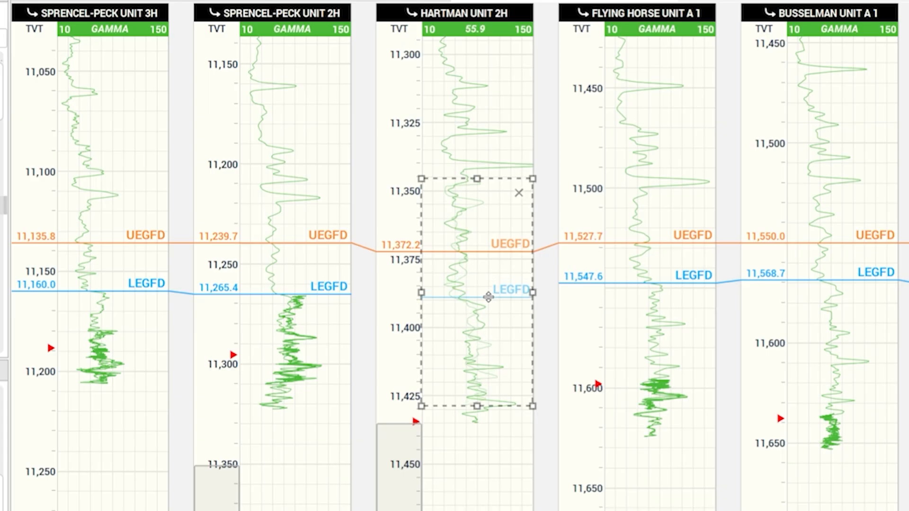
drag(489, 297, 489, 297)
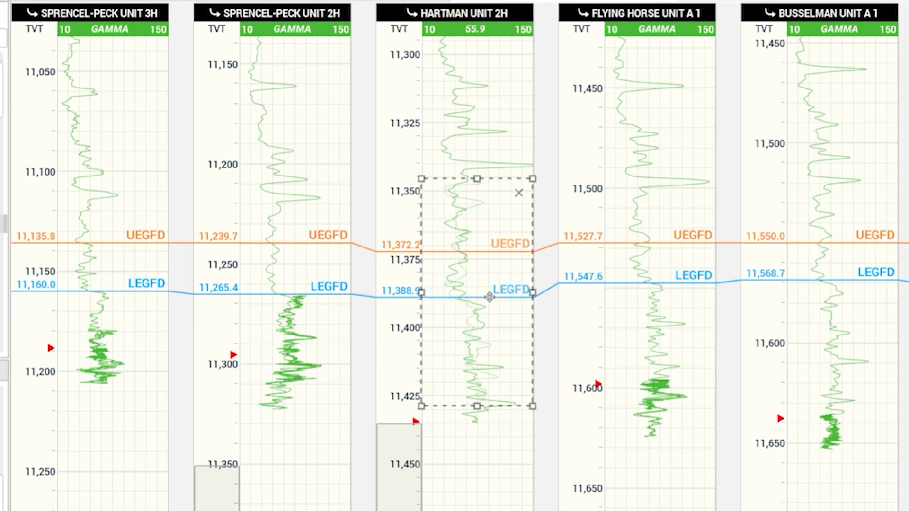
click(520, 193)
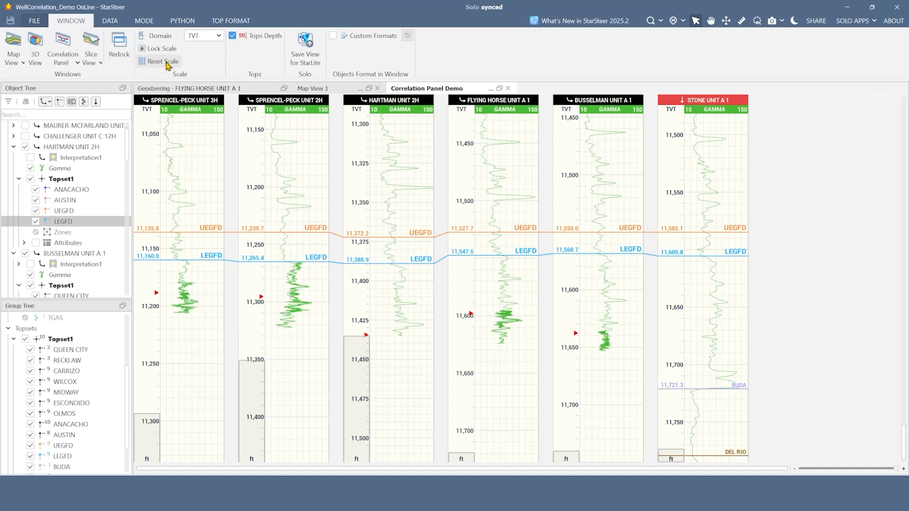
Step: Reset and lock the tracks' scale, and move Hartman Unit 2H's UEGFD top to about 11,373 ft TVT
click(167, 65)
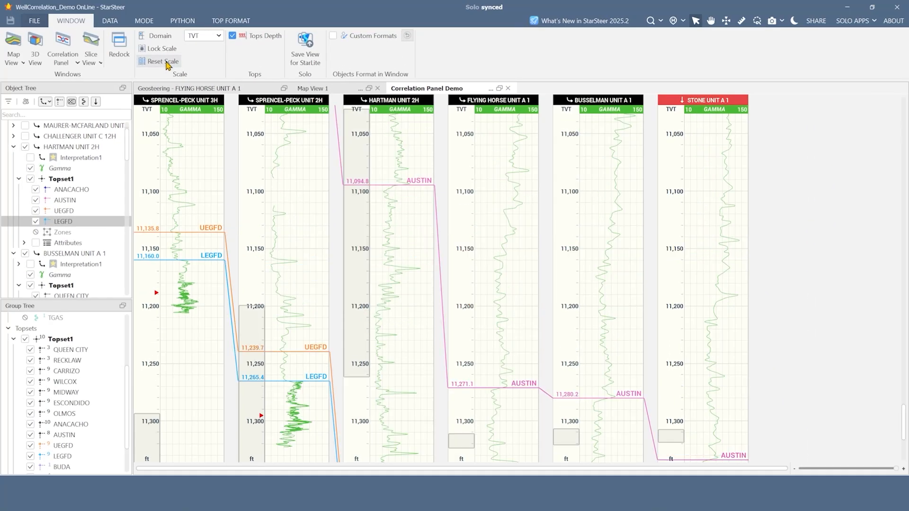
click(162, 48)
scroll(420, 348, down, 5)
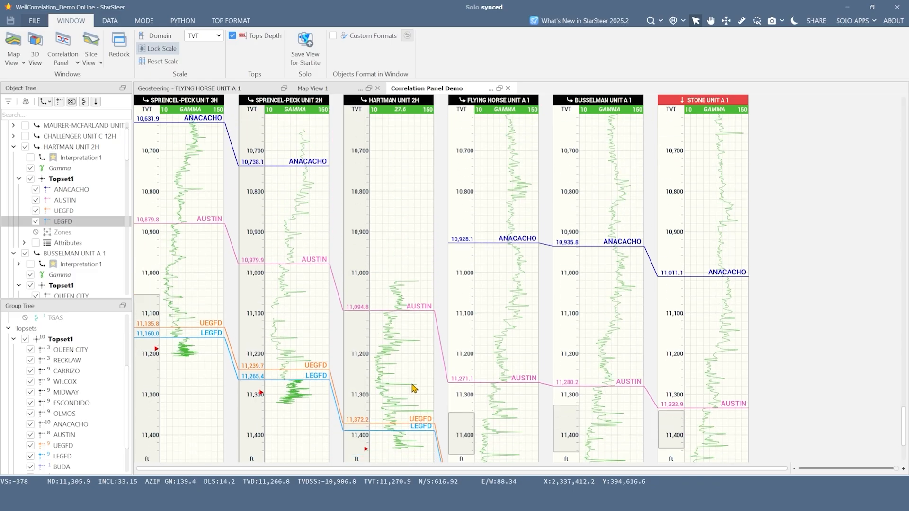
scroll(412, 388, down, 4)
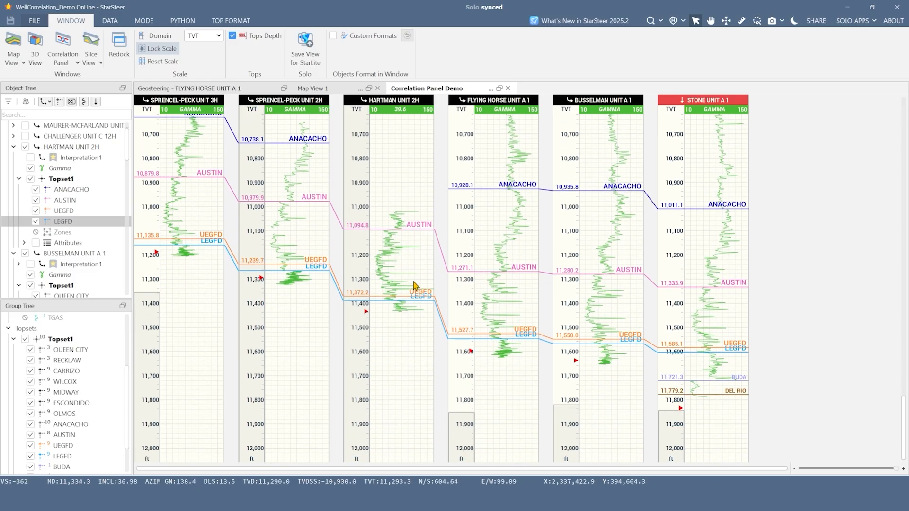
scroll(411, 312, up, 3)
drag(405, 333, 405, 382)
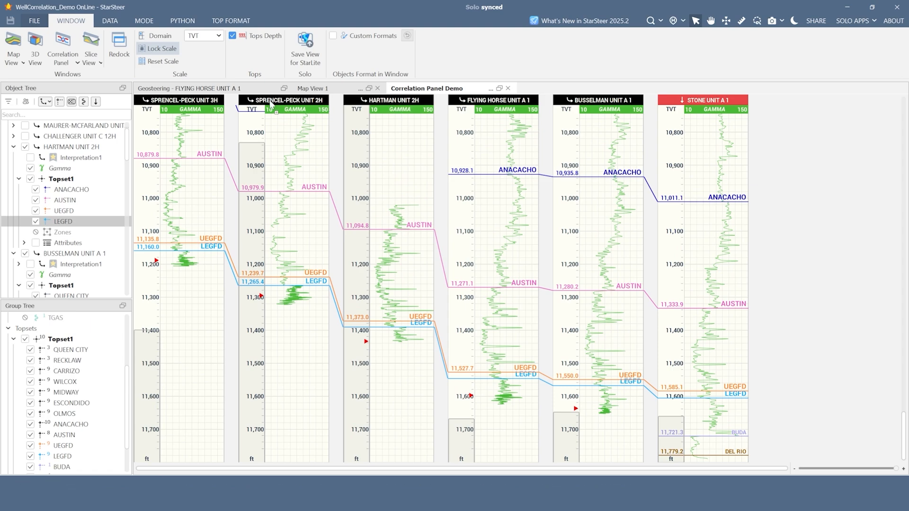
Step: Move Sprencel-Peck Unit 2H after Hartman Unit 2H, put Stone Unit A 1 between them, and remove Sprencel-Peck Unit 2H and Flying Horse Unit A 1
drag(270, 104, 371, 109)
drag(699, 103, 391, 102)
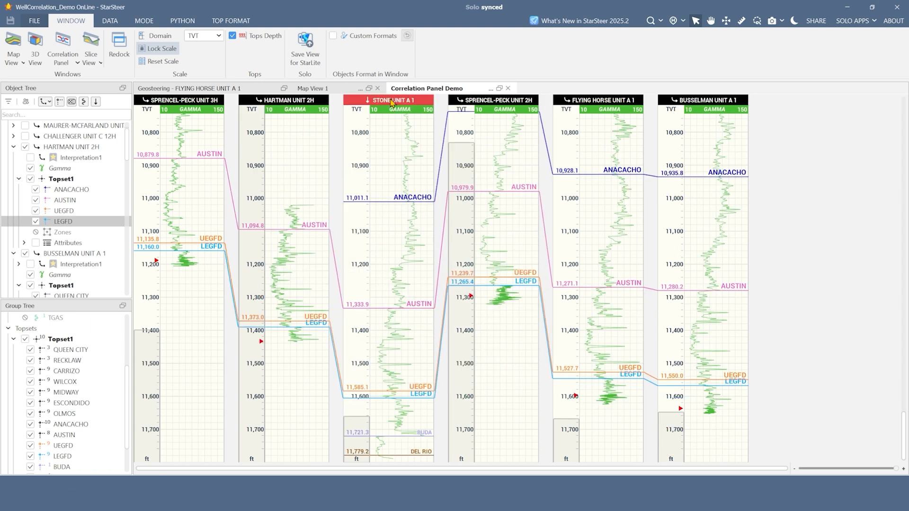
double_click(497, 102)
double_click(497, 101)
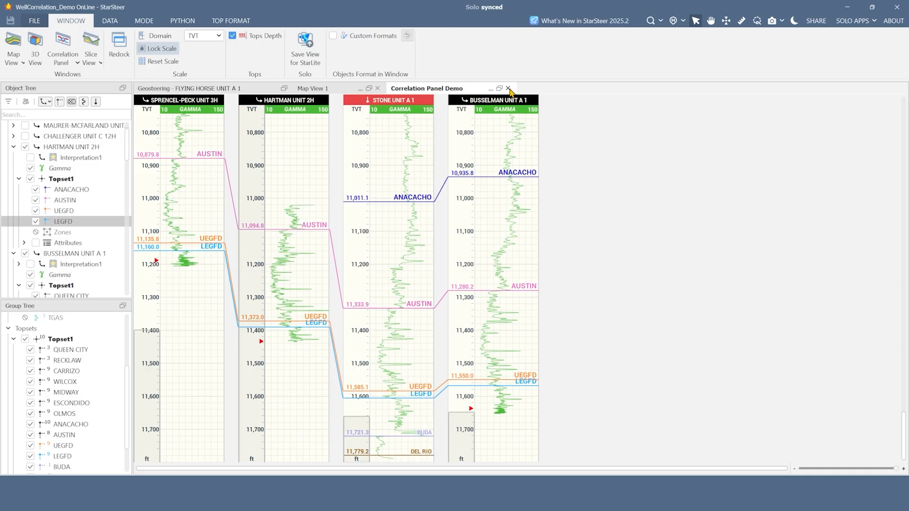
Step: Close the correlation panel and reopen the saved Correlation Panel Demo
click(508, 88)
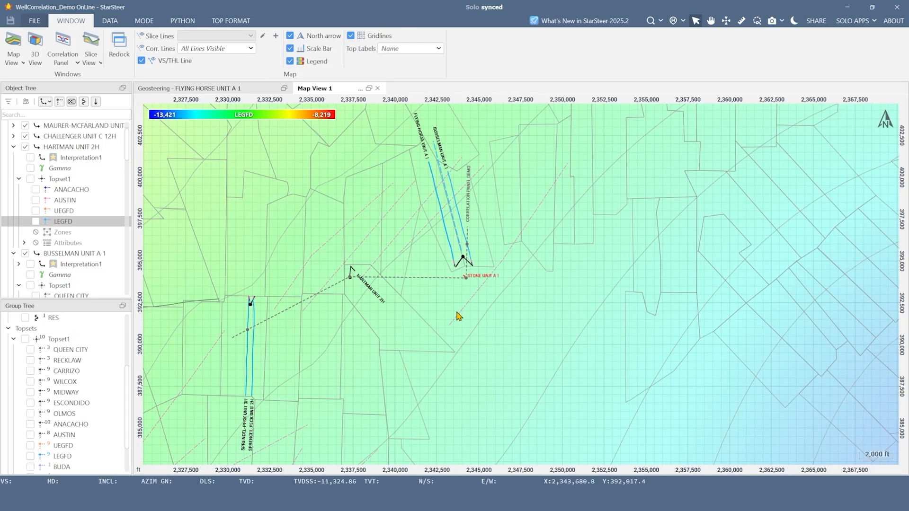
click(77, 63)
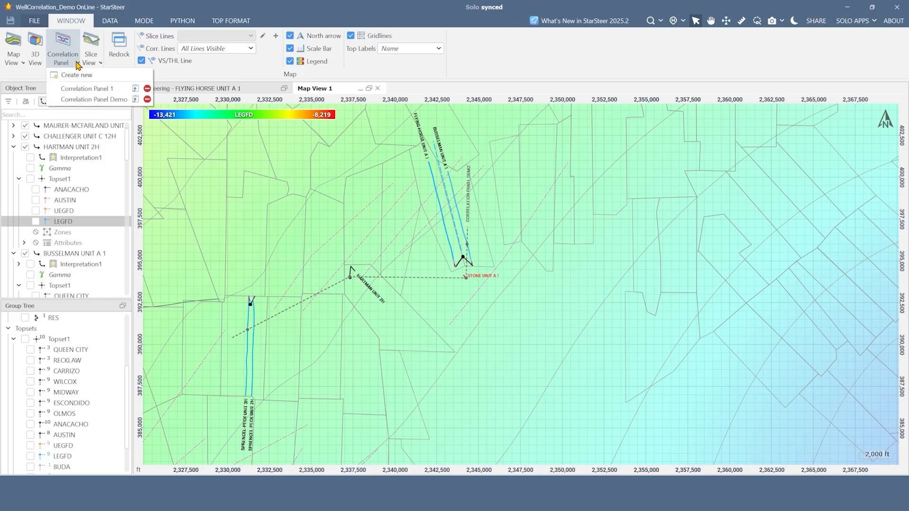
click(98, 101)
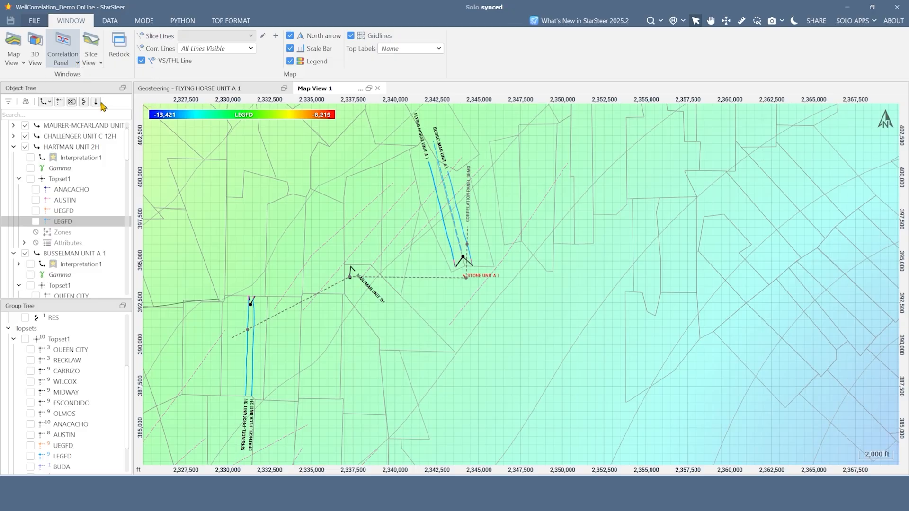